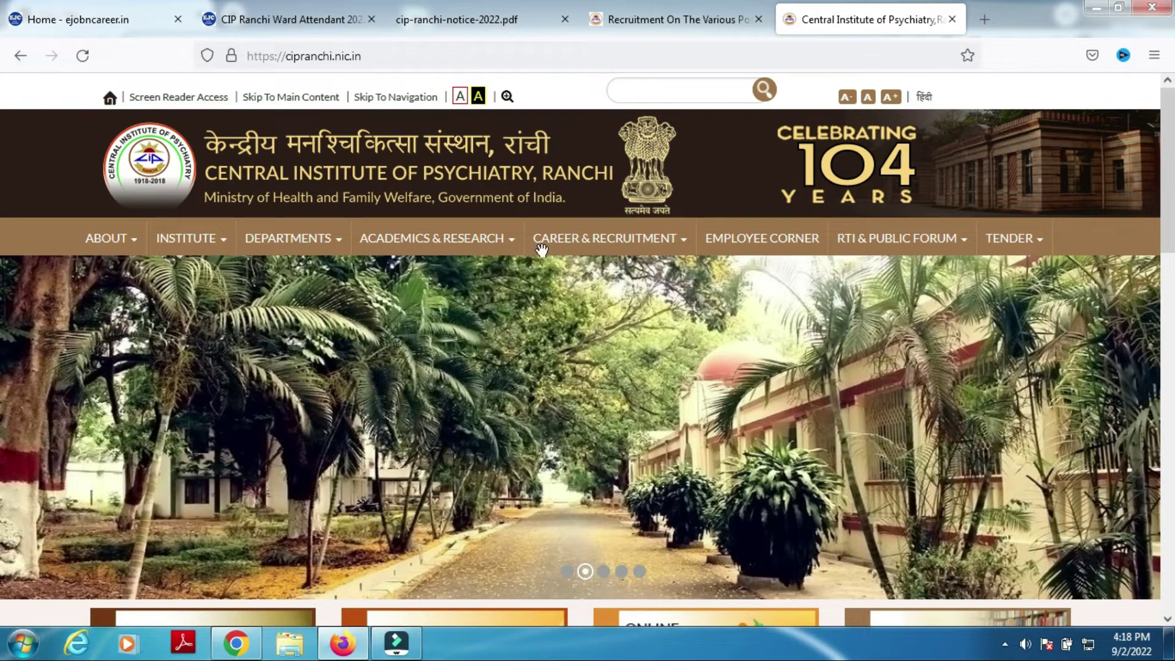
- Check the CIP Ranchi notice and read the Ward Attendant 2022 article for its dates, vacancies, age limits, fees and selection procedure
{"action": "left_click", "coordinate": [484, 17]}
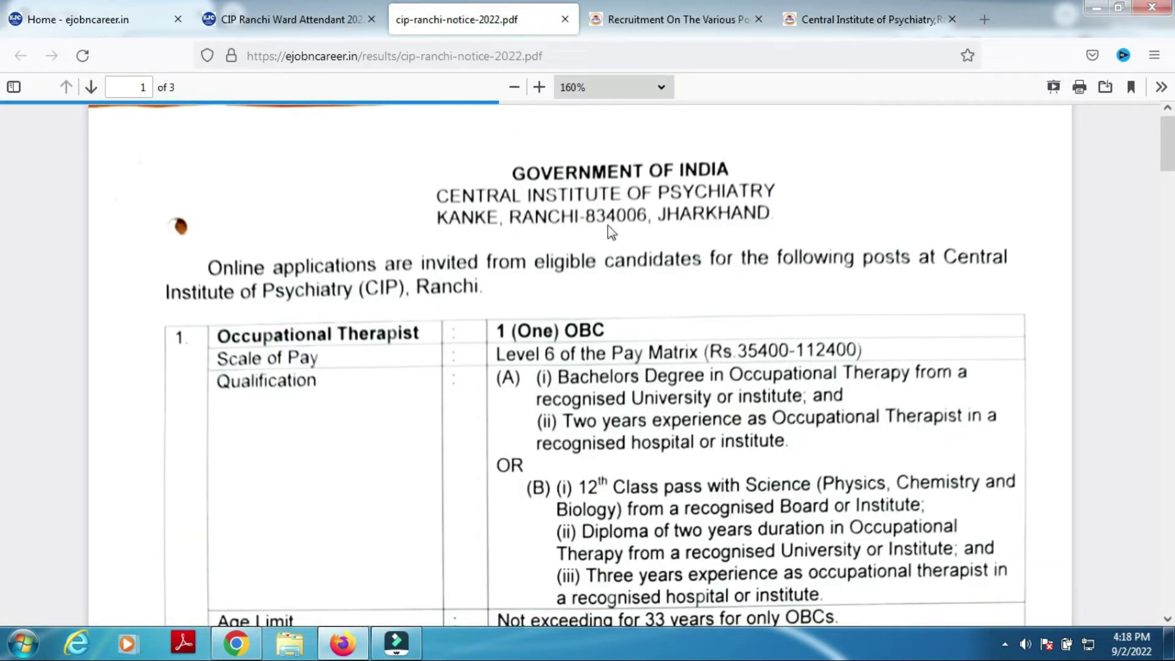
{"action": "key", "text": "ctrl+shift+Tab"}
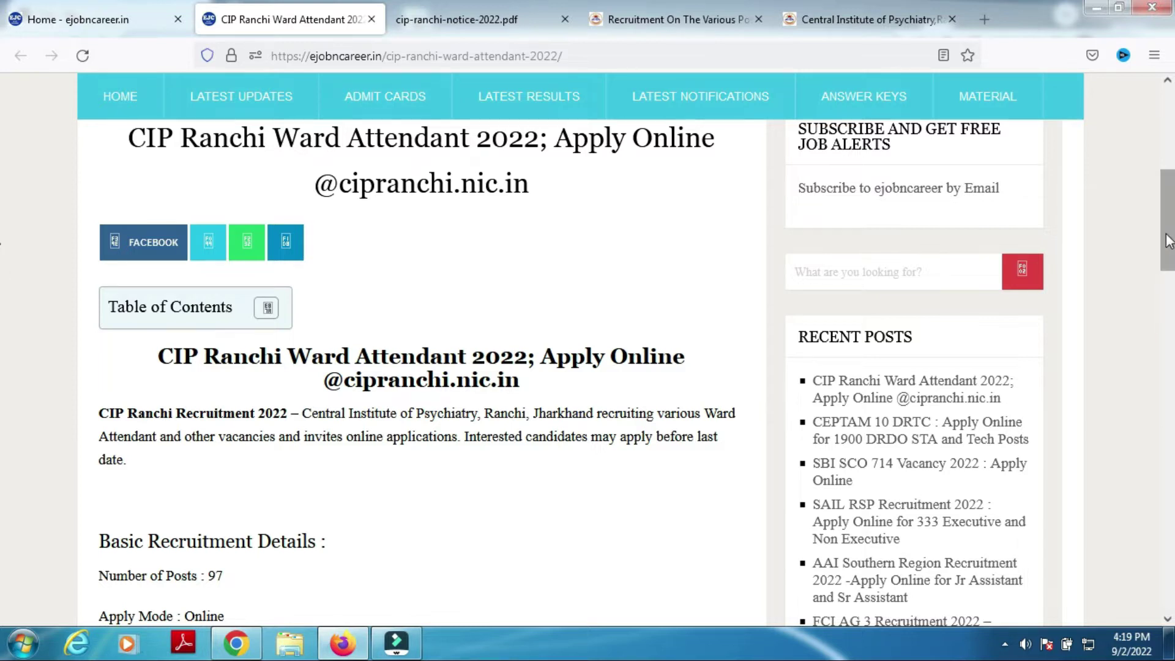
{"action": "scroll", "coordinate": [1170, 251], "scroll_direction": "down", "scroll_amount": 1}
{"action": "scroll", "coordinate": [2, 245], "scroll_direction": "down", "scroll_amount": 2}
{"action": "scroll", "coordinate": [651, 397], "scroll_direction": "down", "scroll_amount": 6}
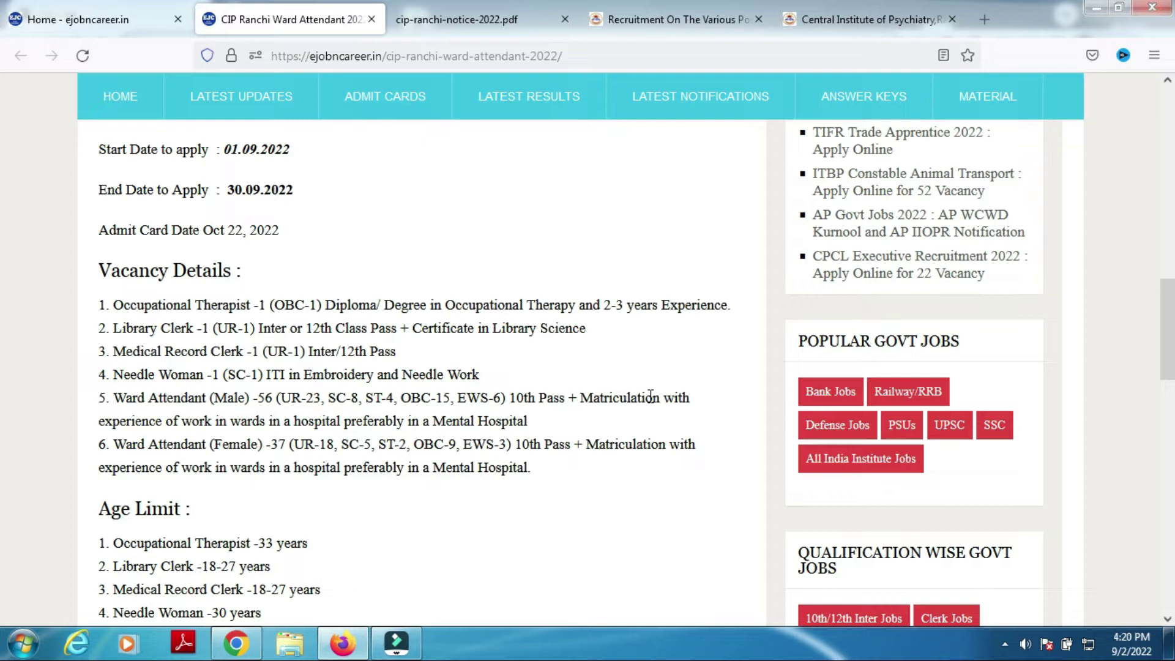
{"action": "scroll", "coordinate": [3, 387], "scroll_direction": "down", "scroll_amount": 4}
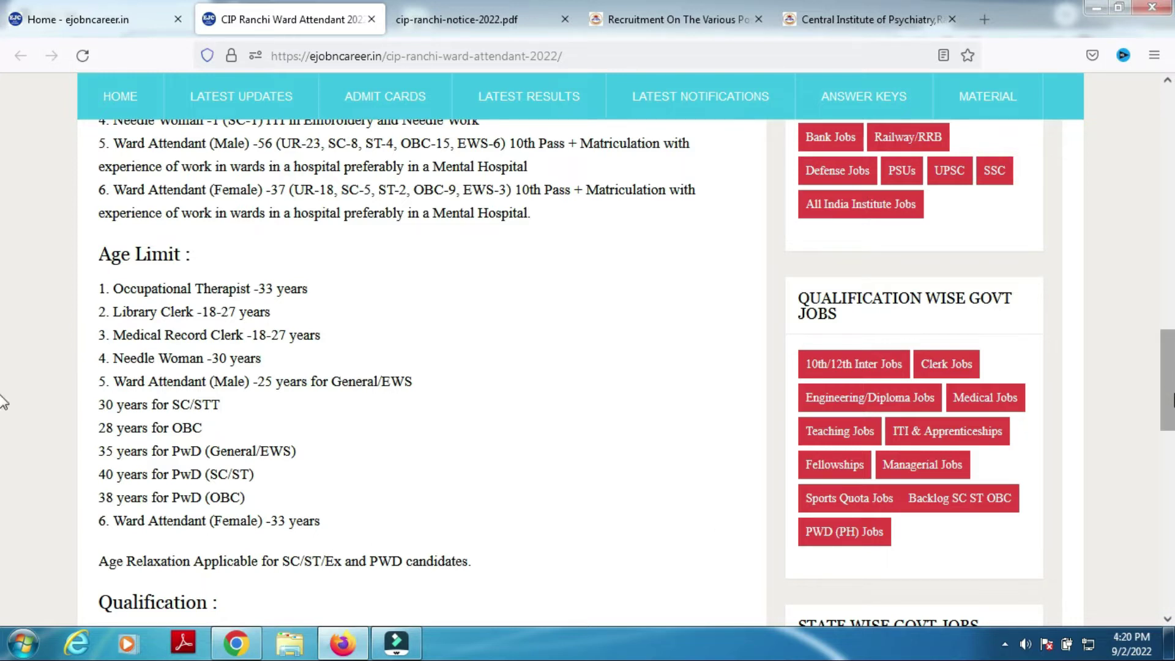
{"action": "scroll", "coordinate": [3, 428], "scroll_direction": "down", "scroll_amount": 4}
{"action": "scroll", "coordinate": [3, 459], "scroll_direction": "down", "scroll_amount": 2}
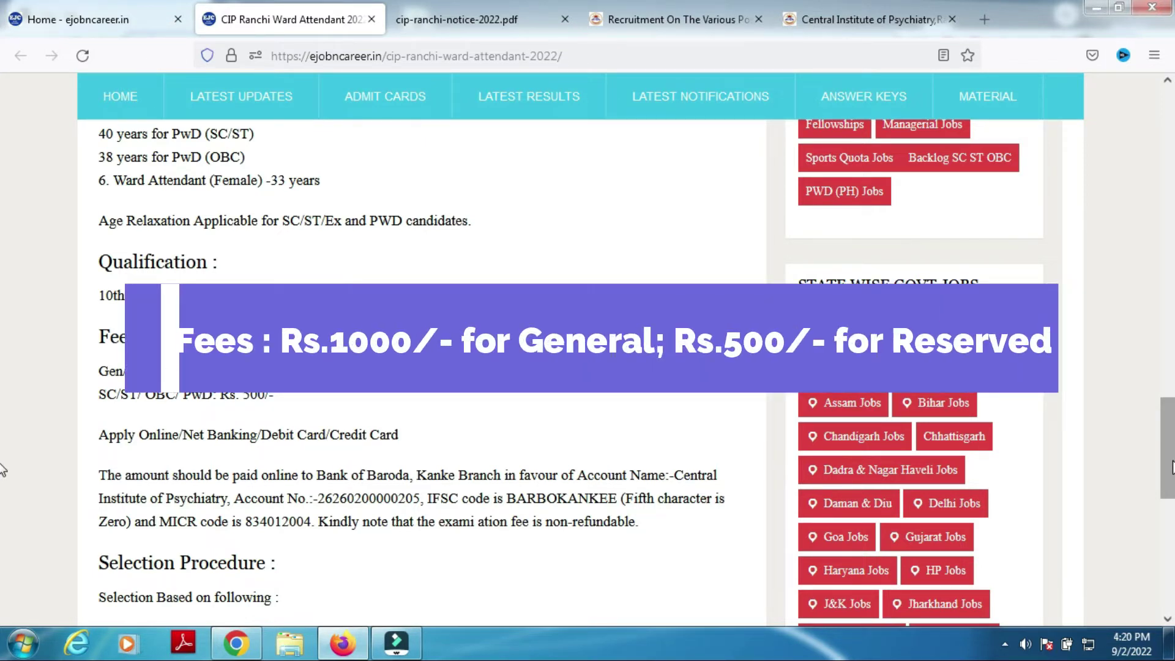
{"action": "left_click_drag", "start_coordinate": [1169, 468], "coordinate": [3, 560]}
{"action": "left_click_drag", "start_coordinate": [1170, 557], "coordinate": [5, 189]}
- Open the new registration form on the CIP Ranchi recruitment site and set the post applied for to Ward Attendant
{"action": "left_click", "coordinate": [724, 19]}
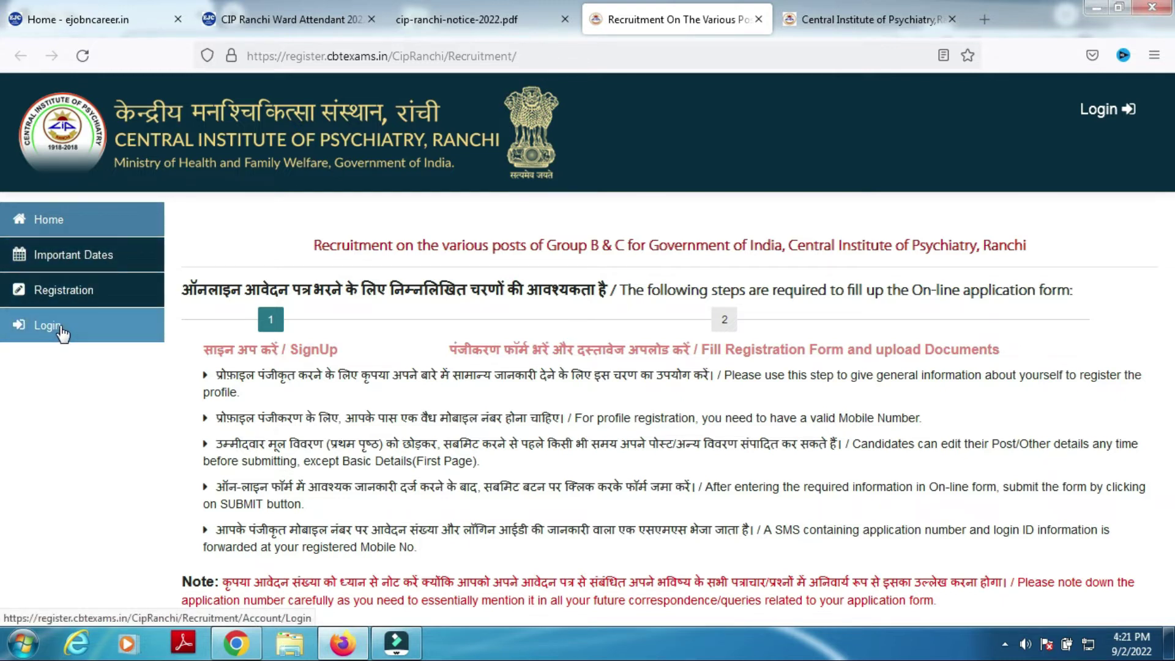
{"action": "left_click", "coordinate": [73, 286]}
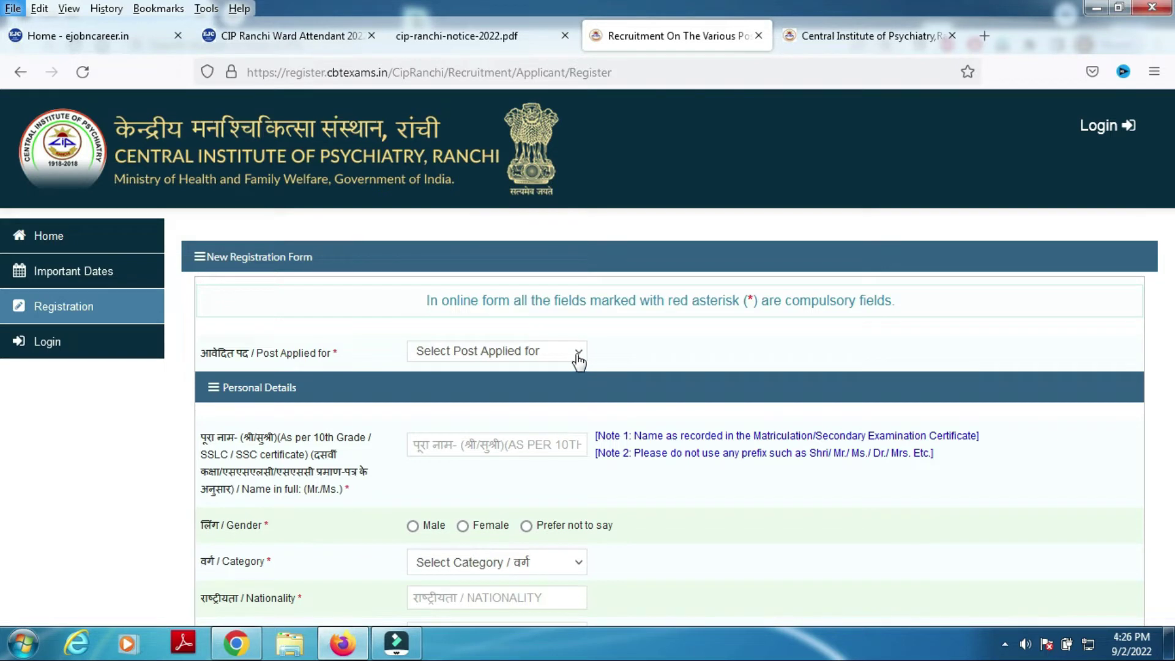
{"action": "left_click", "coordinate": [578, 357]}
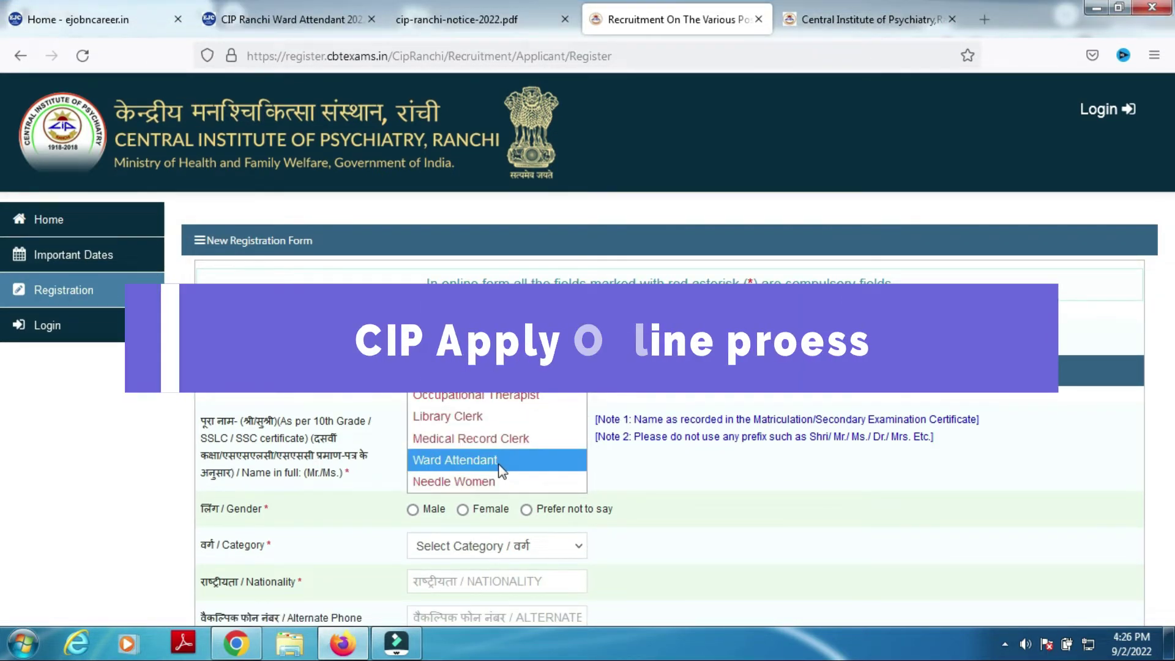
{"action": "key", "text": "Escape"}
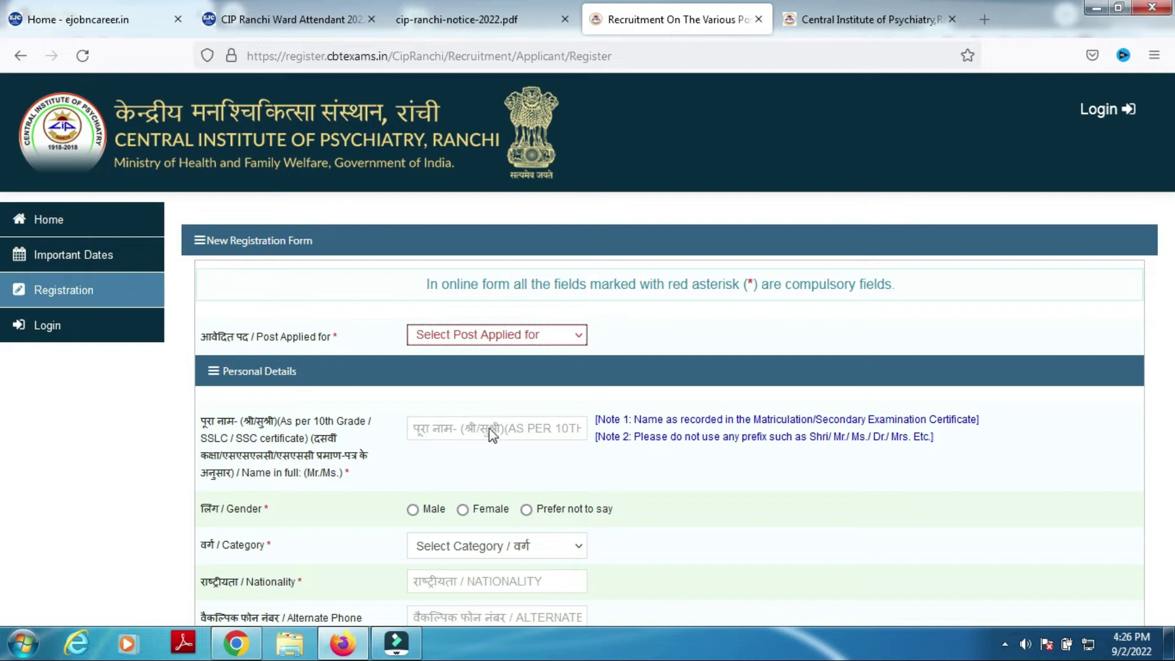
{"action": "key", "text": "Down"}
{"action": "scroll", "coordinate": [3, 392], "scroll_direction": "down", "scroll_amount": 1}
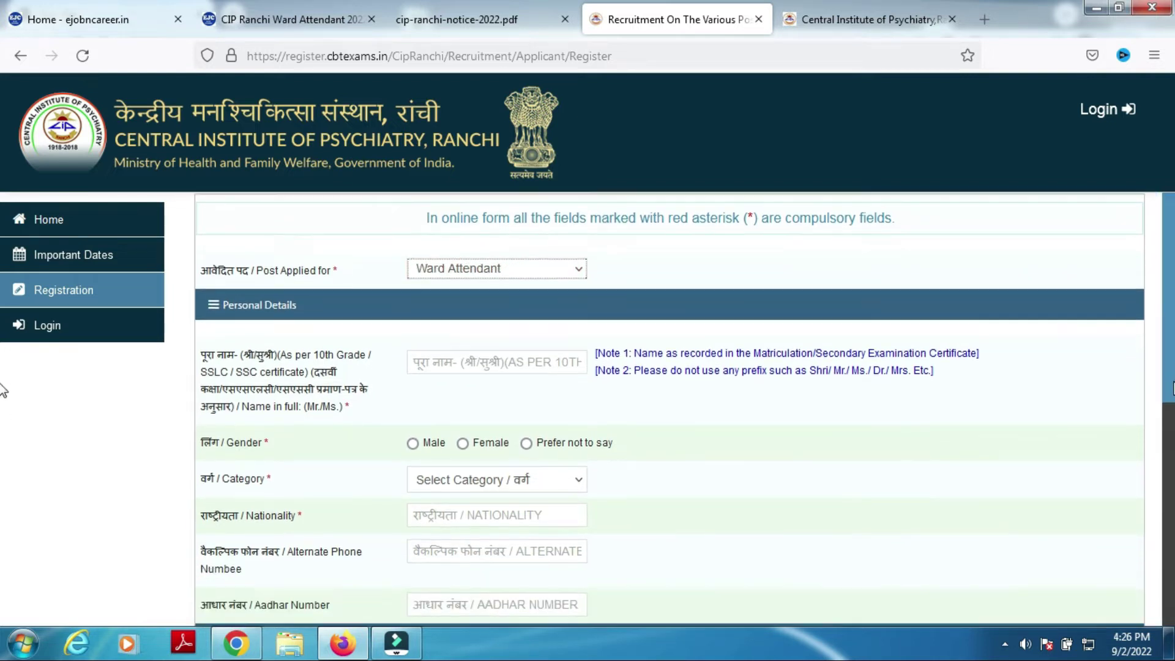
- Set the gender to Male and the category to Unreserved in the personal details
{"action": "scroll", "coordinate": [619, 381], "scroll_direction": "down", "scroll_amount": 1}
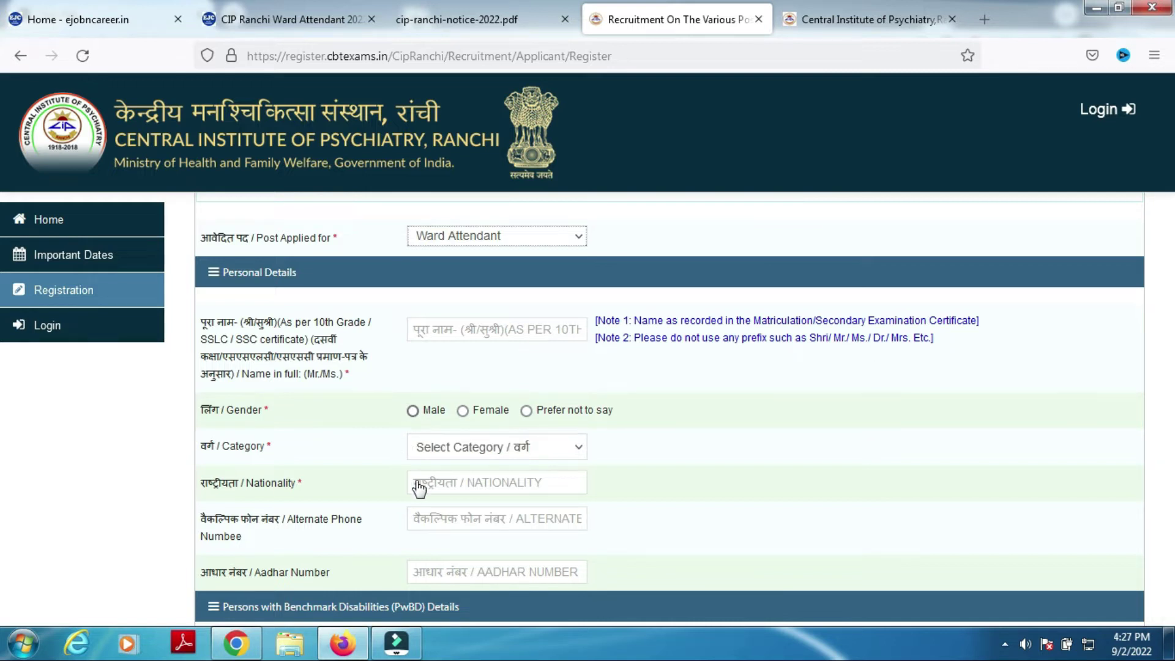
{"action": "left_click", "coordinate": [581, 451]}
{"action": "left_click", "coordinate": [514, 493]}
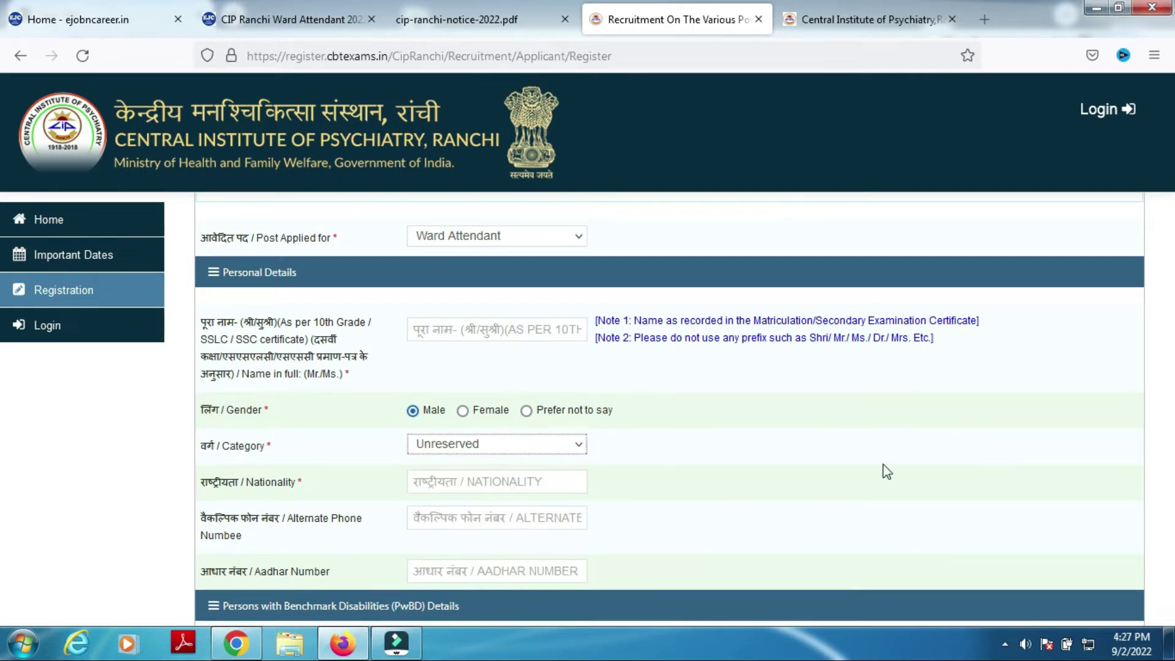
- Go through the nationality, alternate phone number and Aadhar number fields in the personal details
{"action": "scroll", "coordinate": [2, 367], "scroll_direction": "down", "scroll_amount": 3}
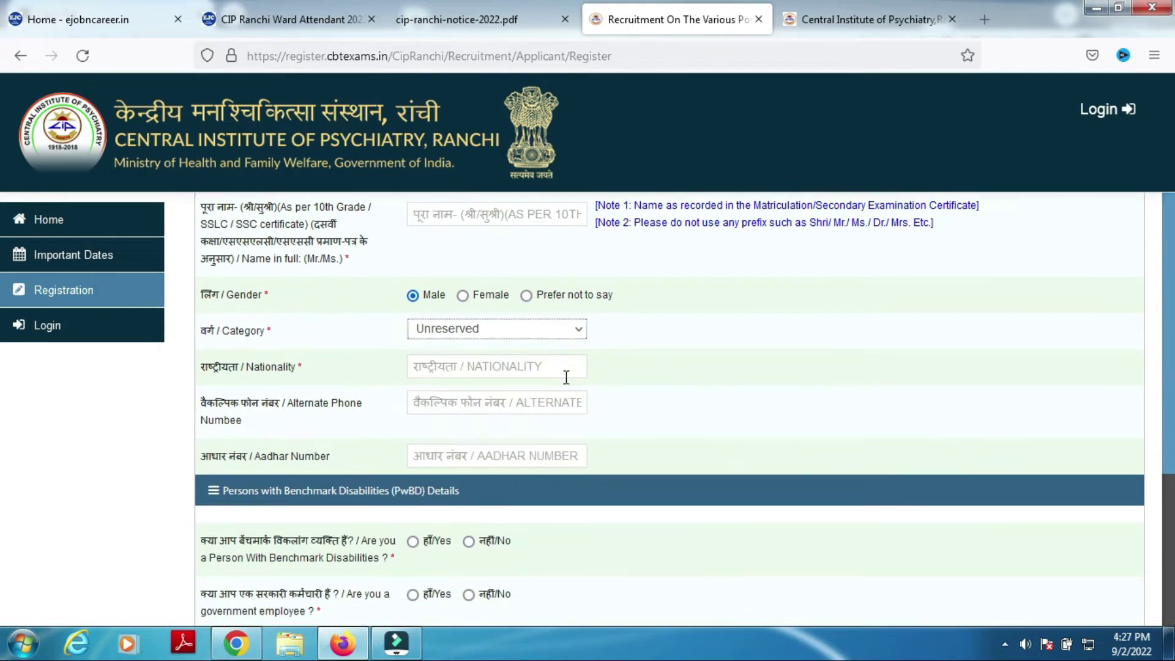
{"action": "left_click", "coordinate": [565, 370]}
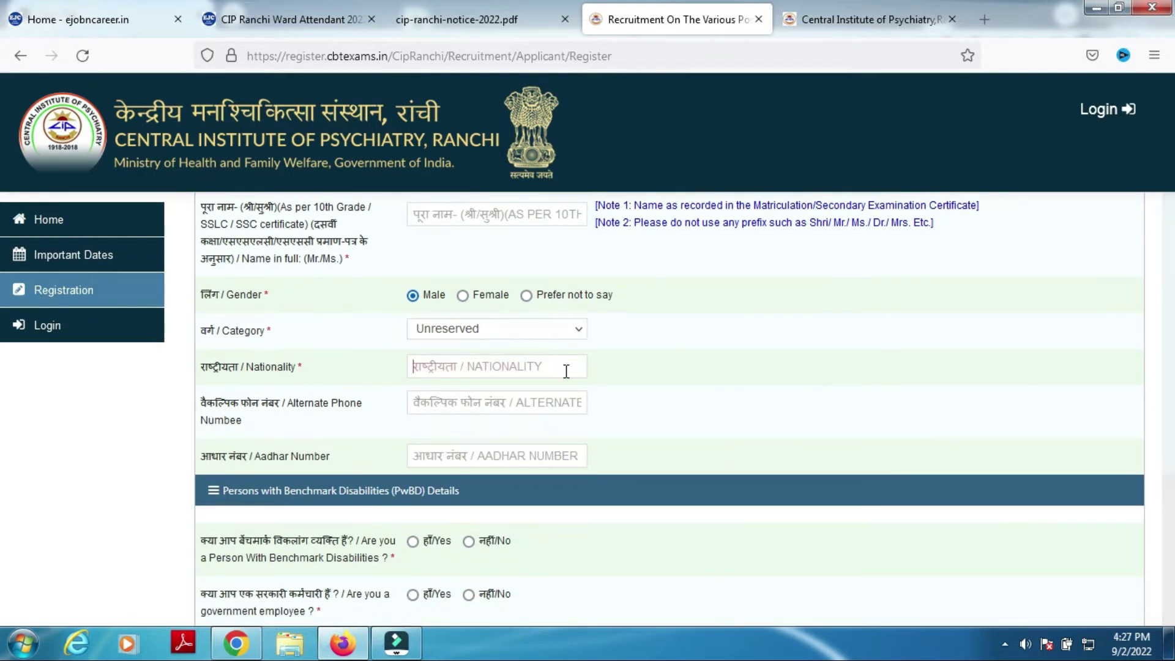
{"action": "left_click", "coordinate": [560, 407]}
{"action": "left_click", "coordinate": [539, 449]}
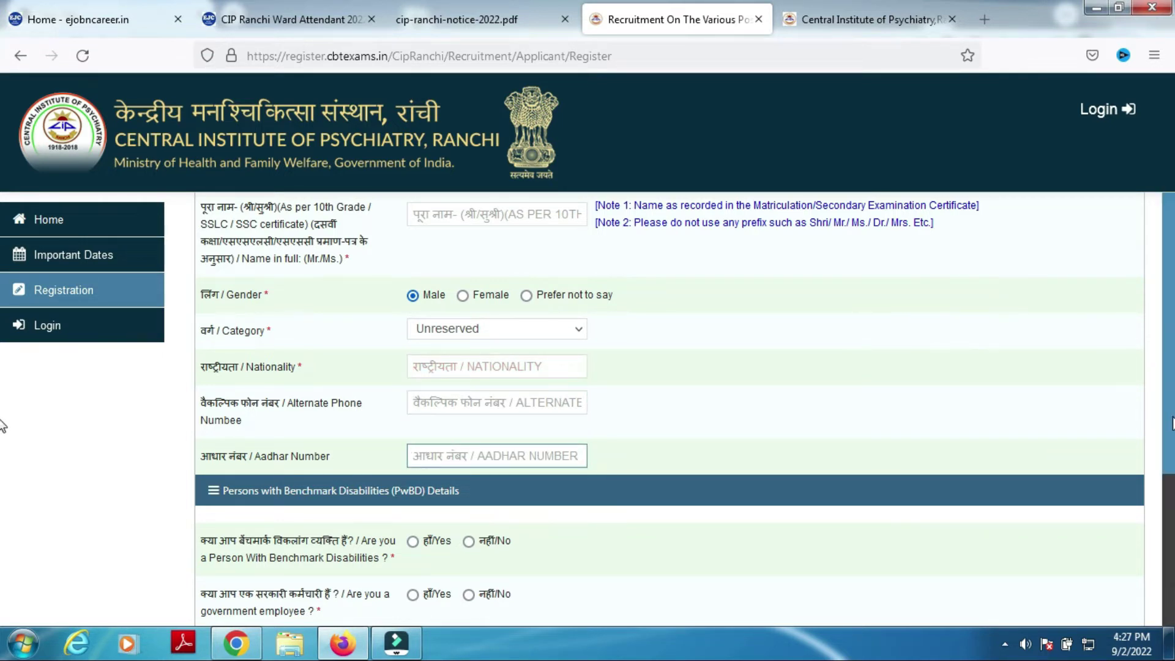
- Answer No to the benchmark disabilities and government employee questions, and view the date of birth calendar
{"action": "scroll", "coordinate": [1, 427], "scroll_direction": "down", "scroll_amount": 3}
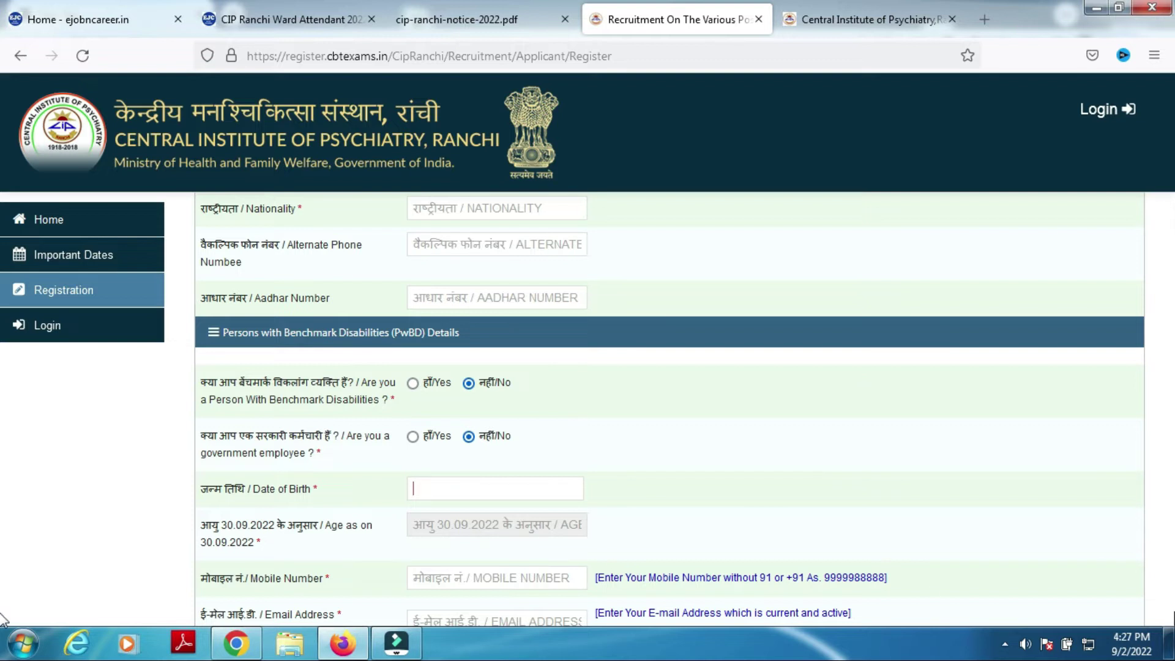
{"action": "left_click", "coordinate": [527, 488]}
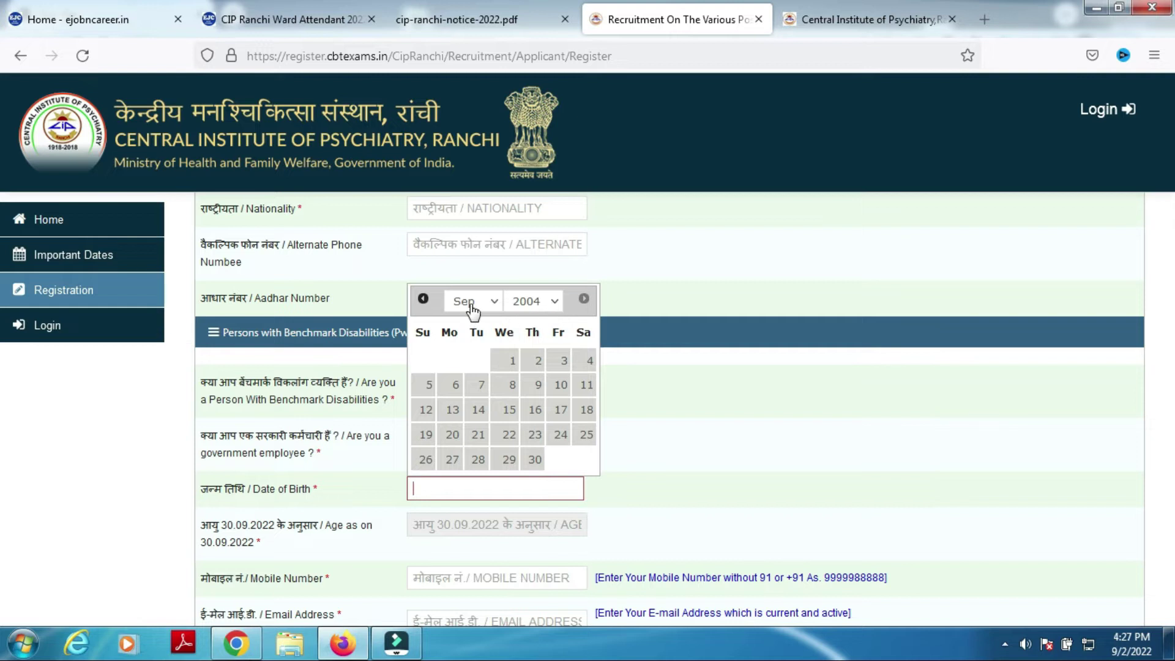
{"action": "left_click", "coordinate": [1072, 543]}
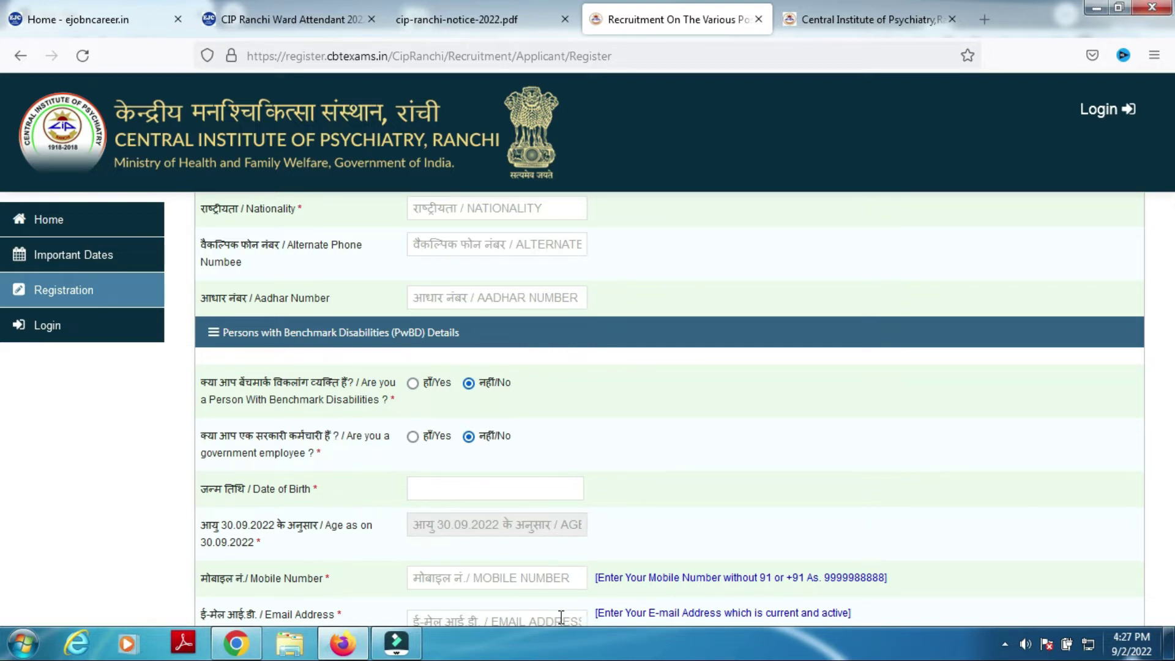
{"action": "scroll", "coordinate": [550, 581], "scroll_direction": "down", "scroll_amount": 3}
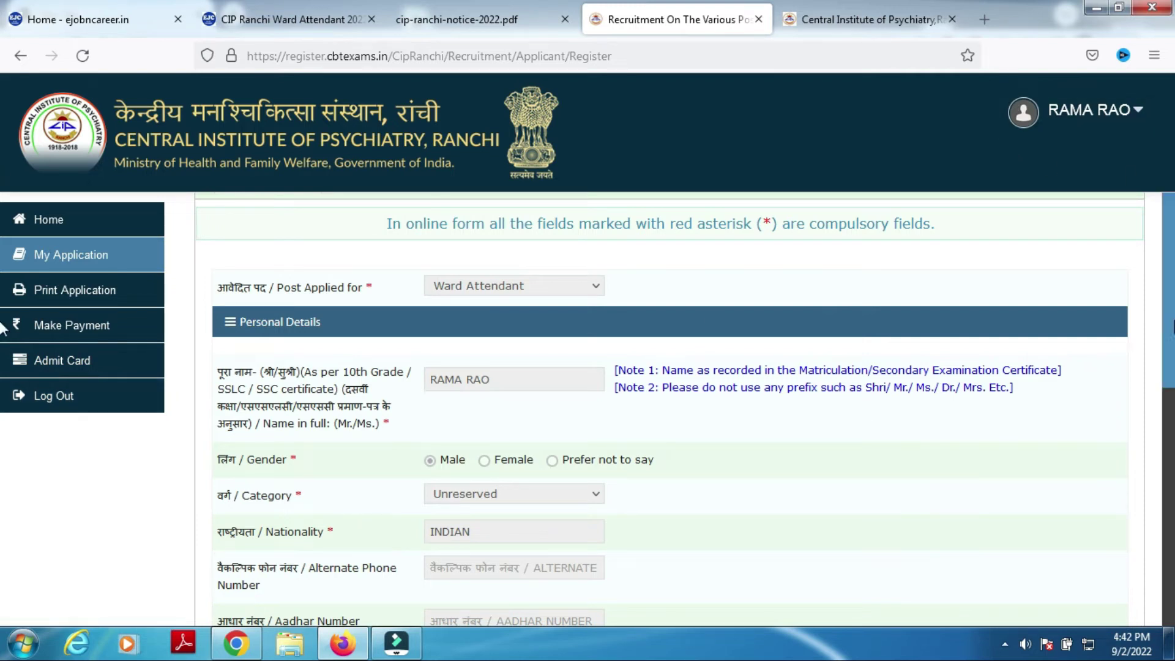
- Review the filled registration info of the application, save it and continue to the basic details
{"action": "scroll", "coordinate": [1, 369], "scroll_direction": "down", "scroll_amount": 2}
{"action": "scroll", "coordinate": [2, 369], "scroll_direction": "down", "scroll_amount": 5}
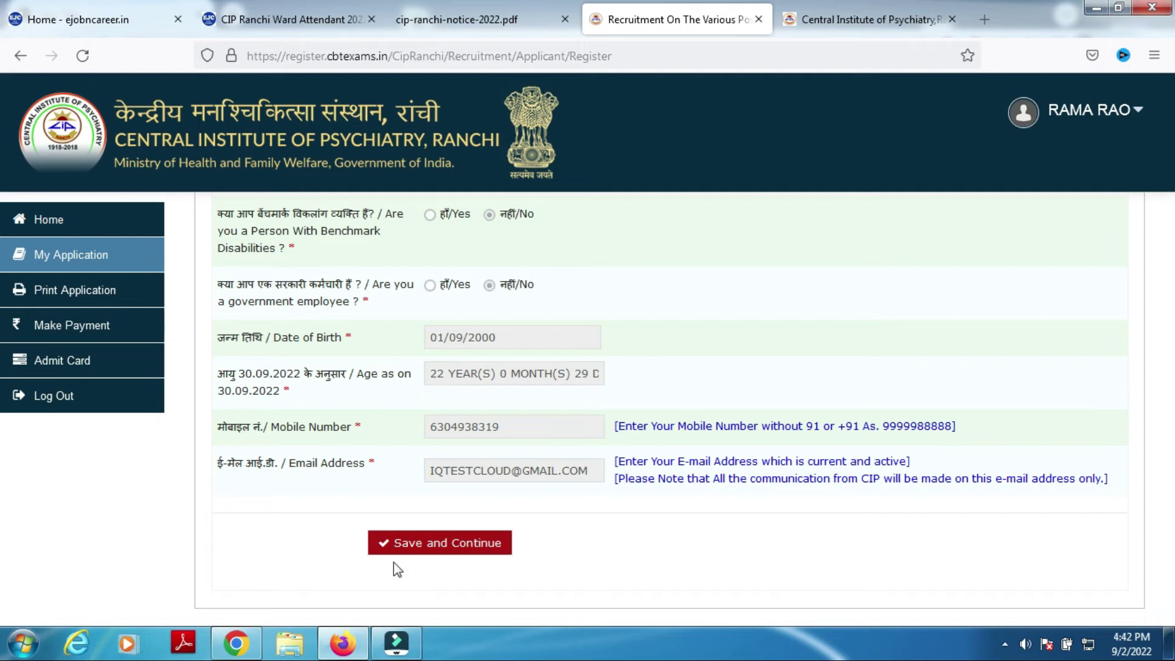
{"action": "left_click", "coordinate": [405, 551]}
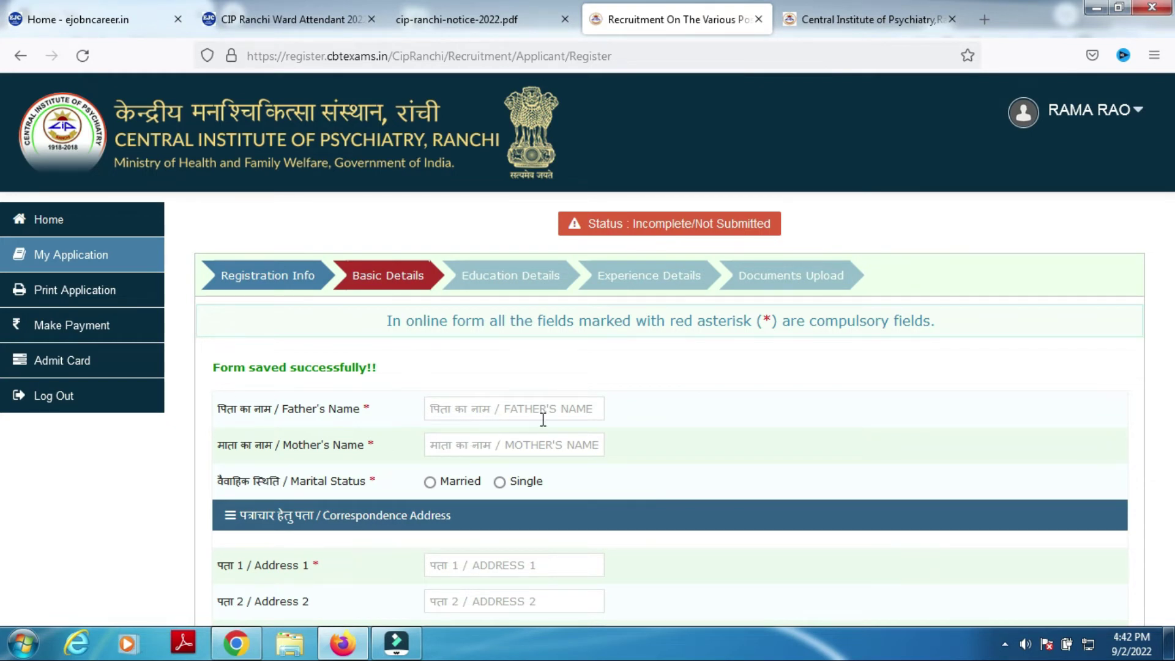
- Set the marital status to Single and the permanent address state to ANDHRA PRADESH in the basic details
{"action": "left_click", "coordinate": [429, 483]}
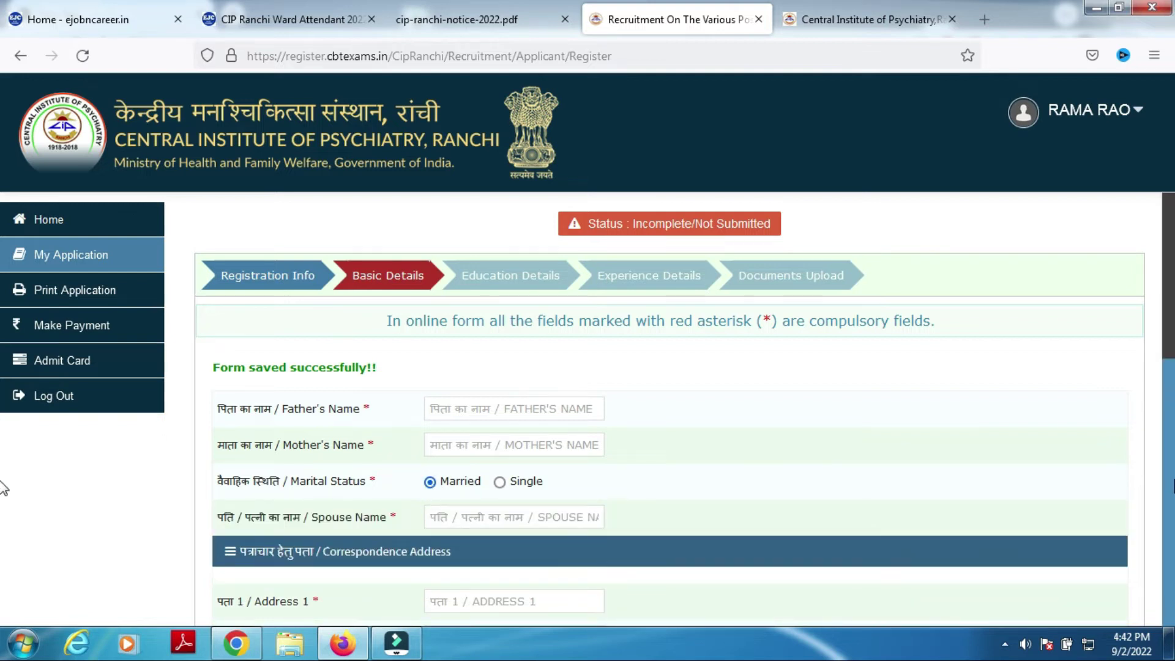
{"action": "left_click", "coordinate": [499, 482]}
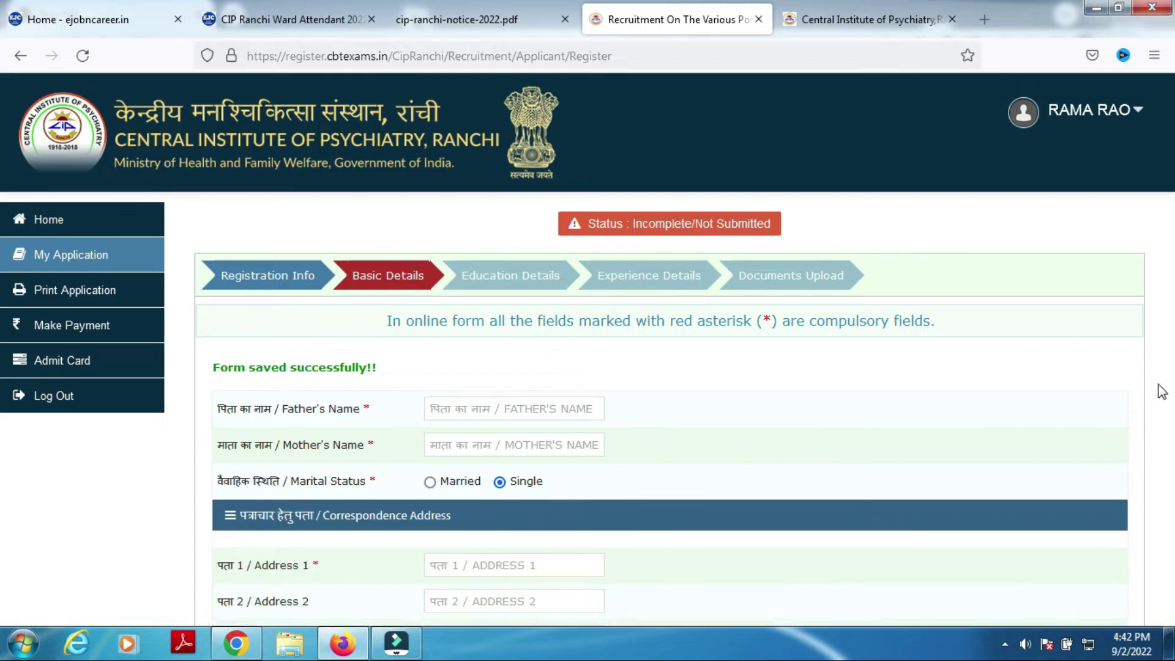
{"action": "scroll", "coordinate": [3, 428], "scroll_direction": "down", "scroll_amount": 10}
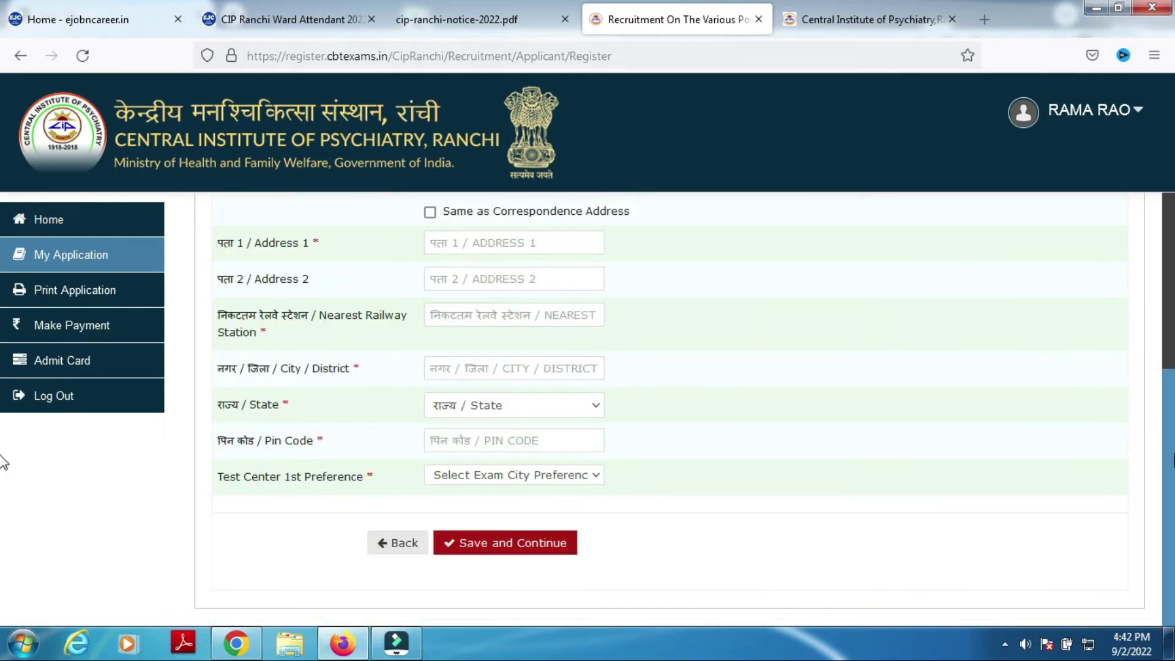
{"action": "scroll", "coordinate": [512, 361], "scroll_direction": "up", "scroll_amount": 2}
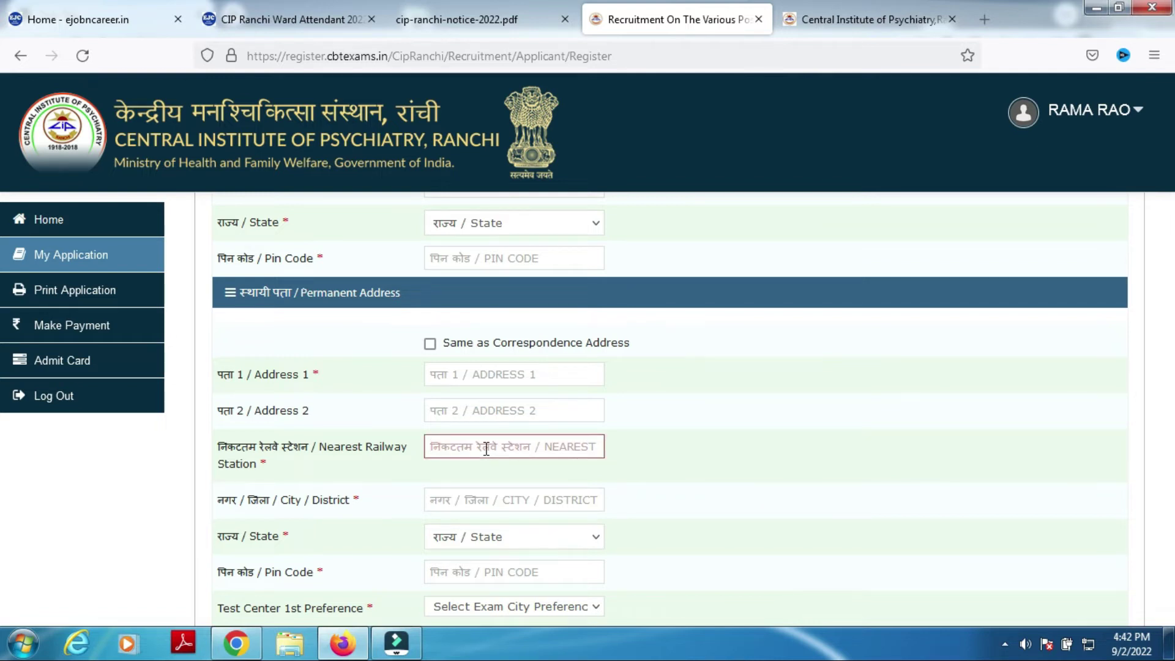
{"action": "left_click", "coordinate": [500, 505]}
{"action": "left_click", "coordinate": [516, 550]}
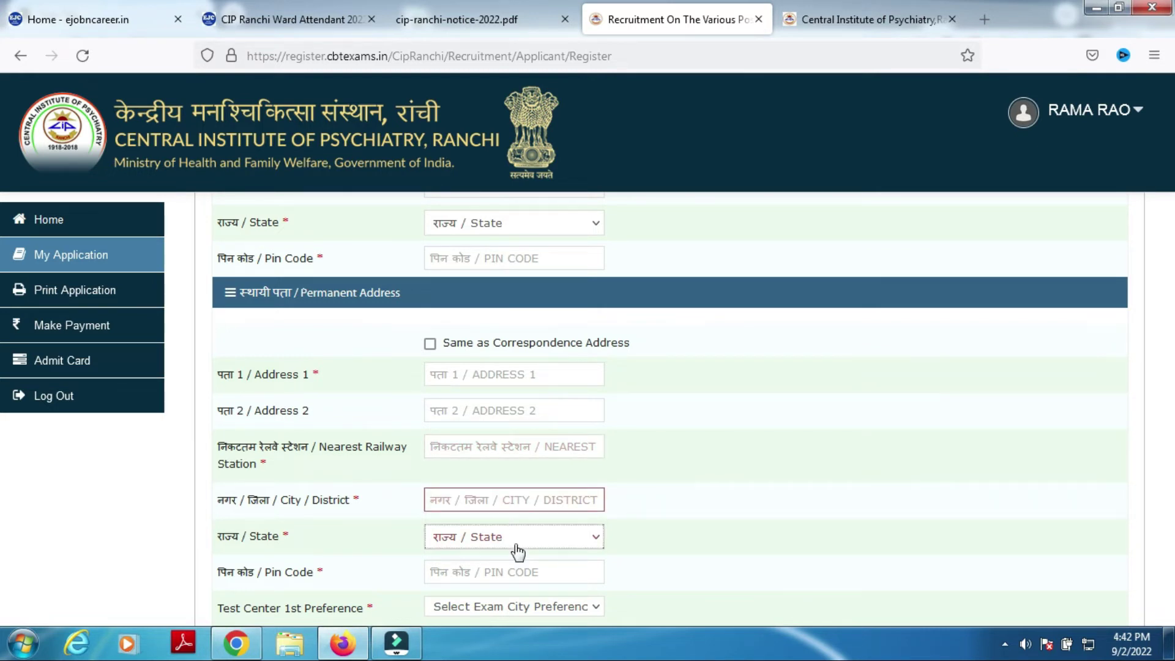
{"action": "left_click", "coordinate": [489, 138]}
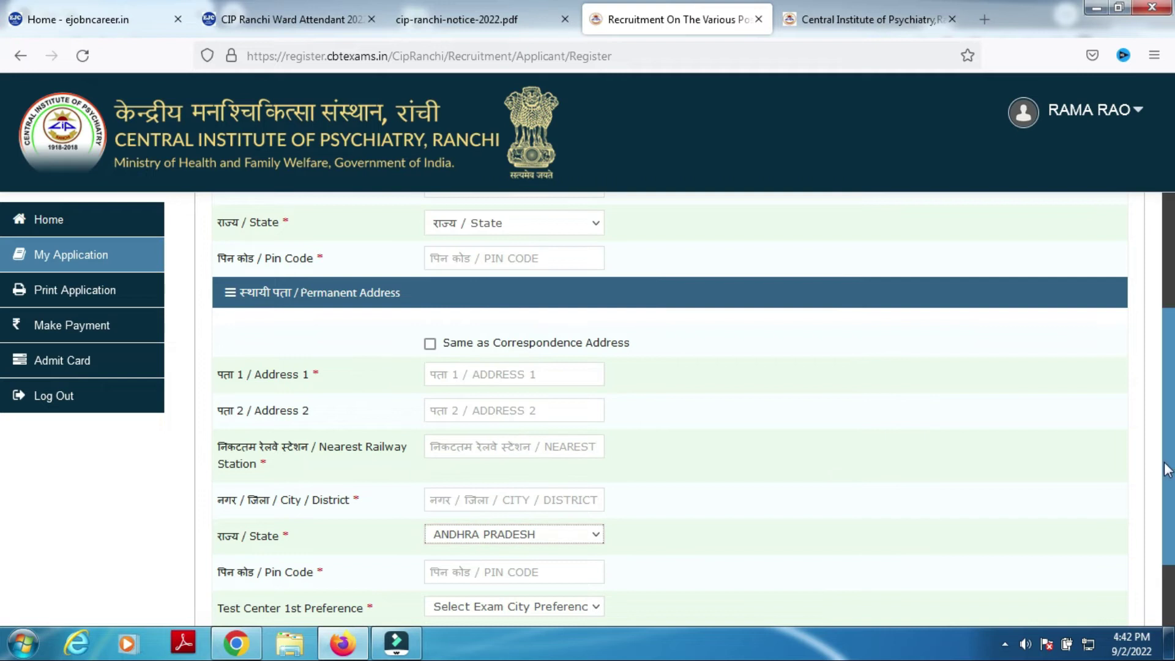
- Choose Hyderabad (Hyderabad) as the first test center preference and try to save the basic details
{"action": "scroll", "coordinate": [550, 566], "scroll_direction": "down", "scroll_amount": 3}
{"action": "left_click", "coordinate": [511, 447]}
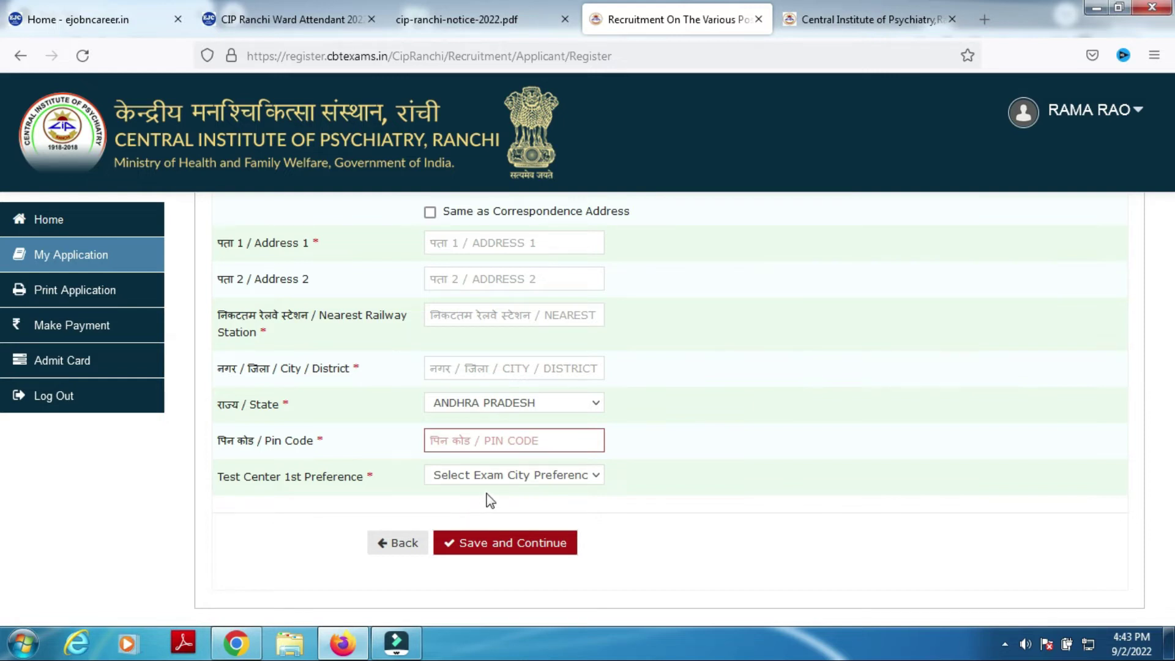
{"action": "left_click", "coordinate": [590, 483]}
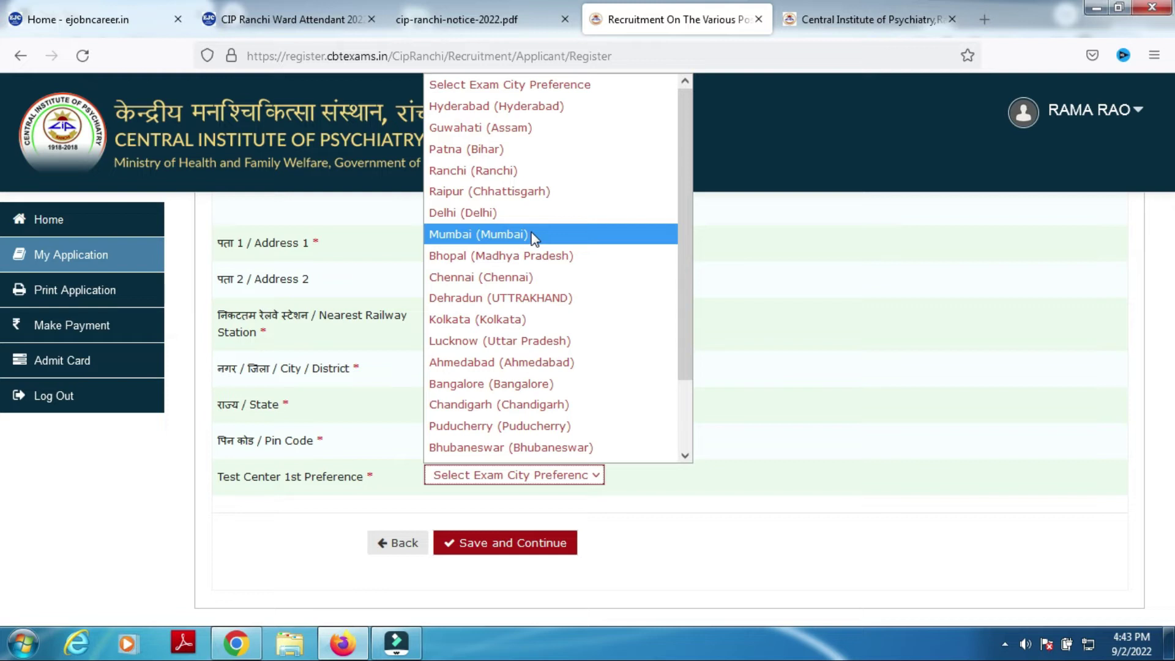
{"action": "left_click", "coordinate": [488, 104]}
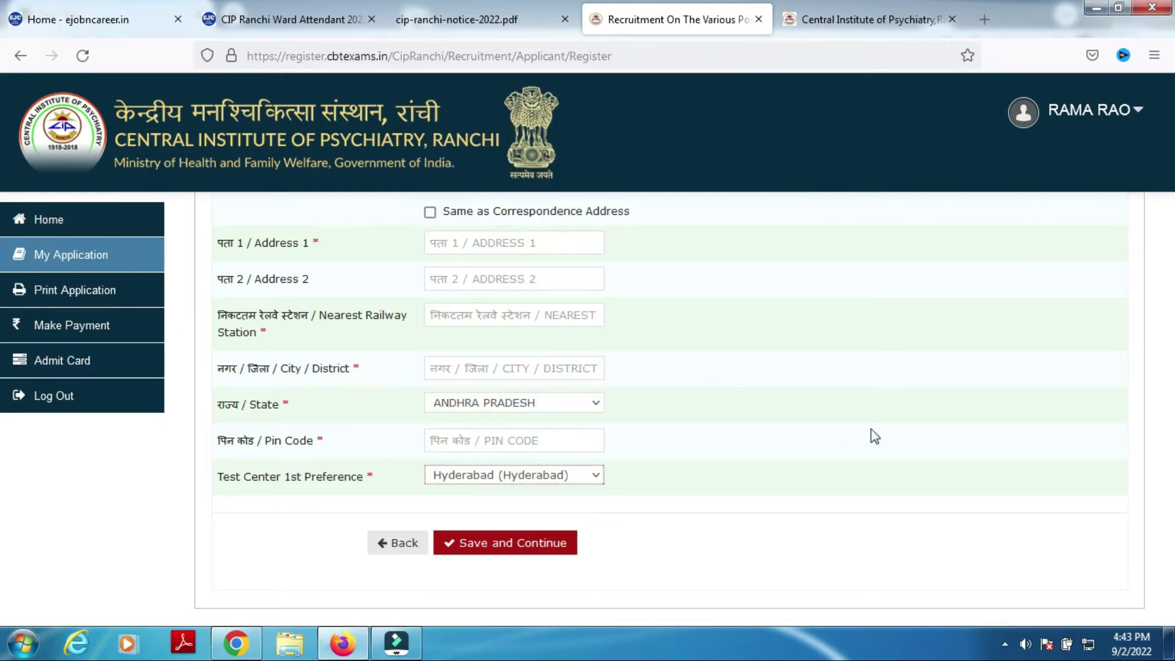
{"action": "left_click", "coordinate": [557, 547]}
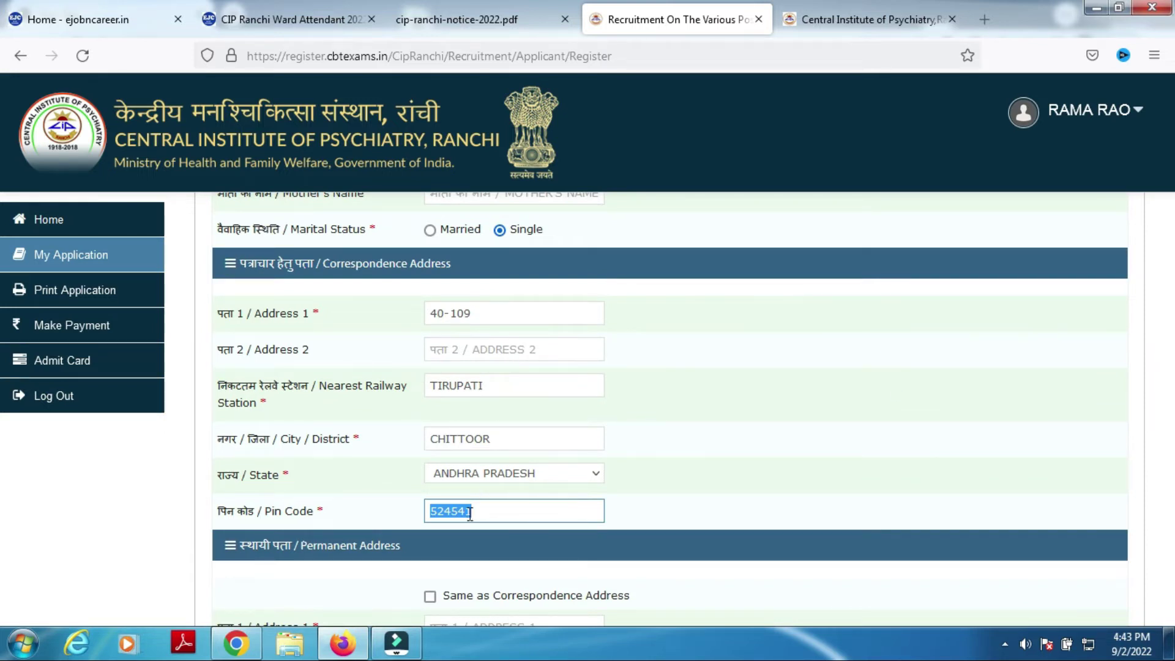
- Make the permanent address the same as the correspondence address, save the basic details and continue to the education details
{"action": "left_click", "coordinate": [430, 596]}
{"action": "scroll", "coordinate": [3, 392], "scroll_direction": "down", "scroll_amount": 6}
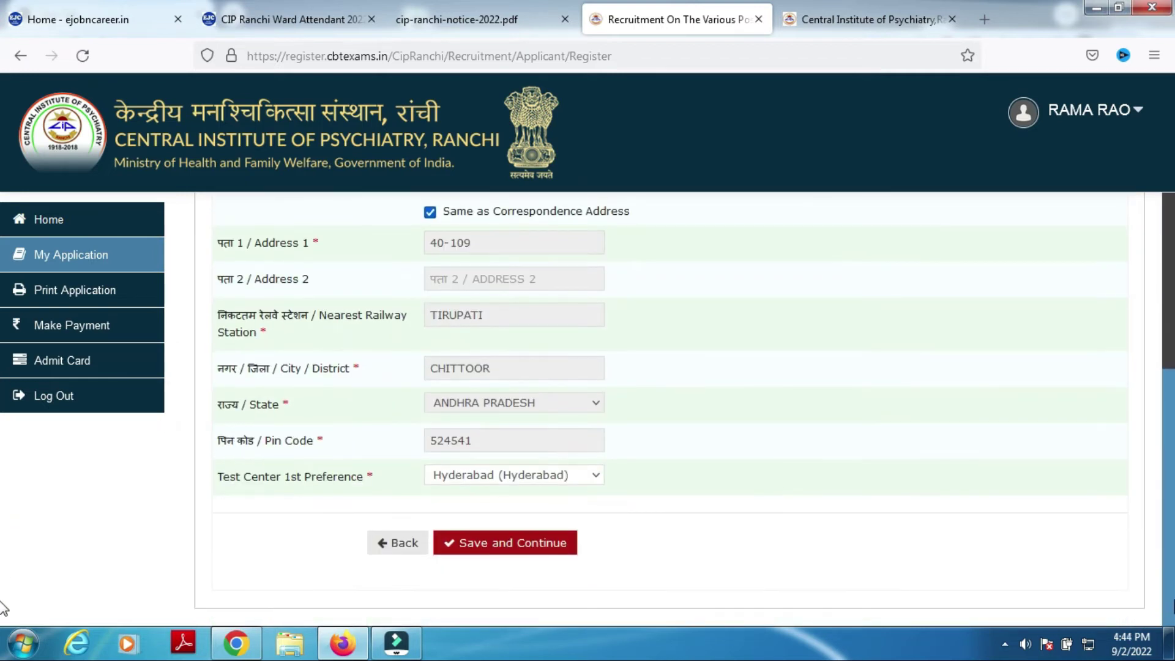
{"action": "left_click", "coordinate": [538, 548]}
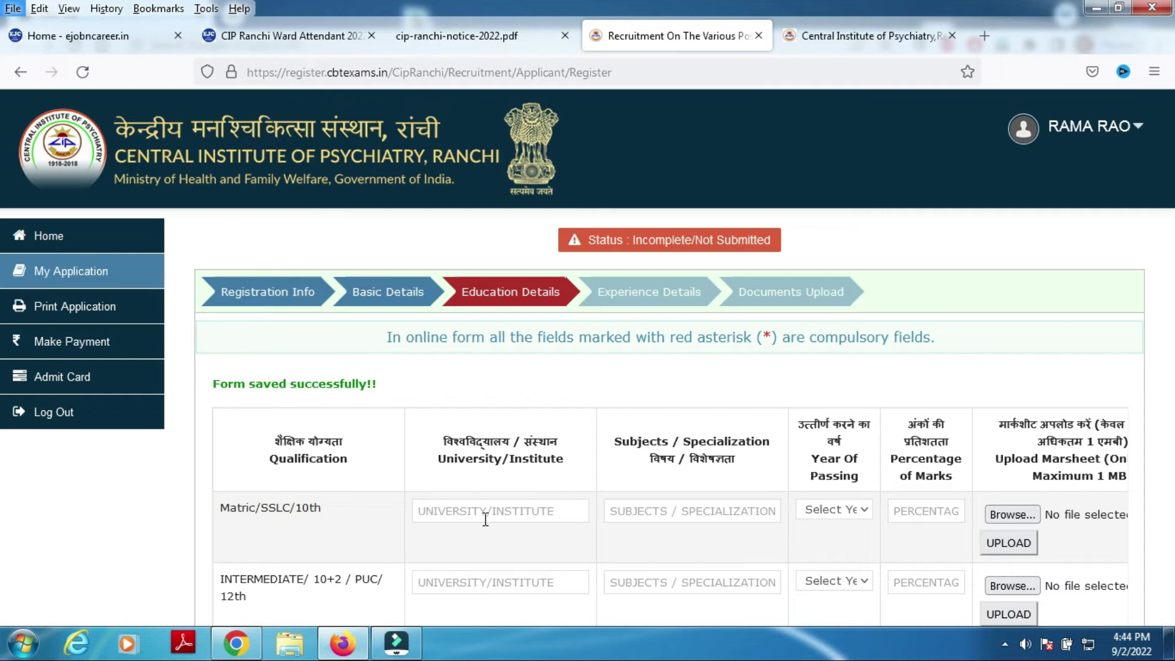
- Go through the university, subjects and year of passing fields for the Matric/SSLC/10th qualification
{"action": "left_click", "coordinate": [526, 516]}
{"action": "left_click", "coordinate": [647, 499]}
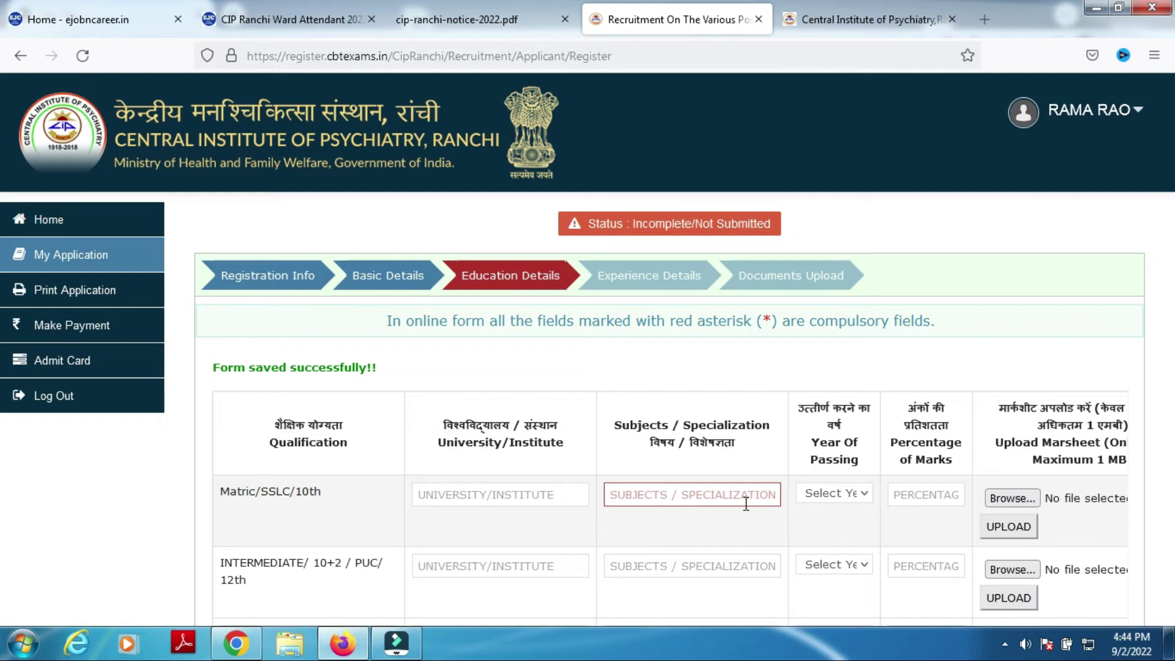
{"action": "left_click", "coordinate": [858, 498]}
{"action": "left_click", "coordinate": [826, 525]}
{"action": "left_click", "coordinate": [827, 523]}
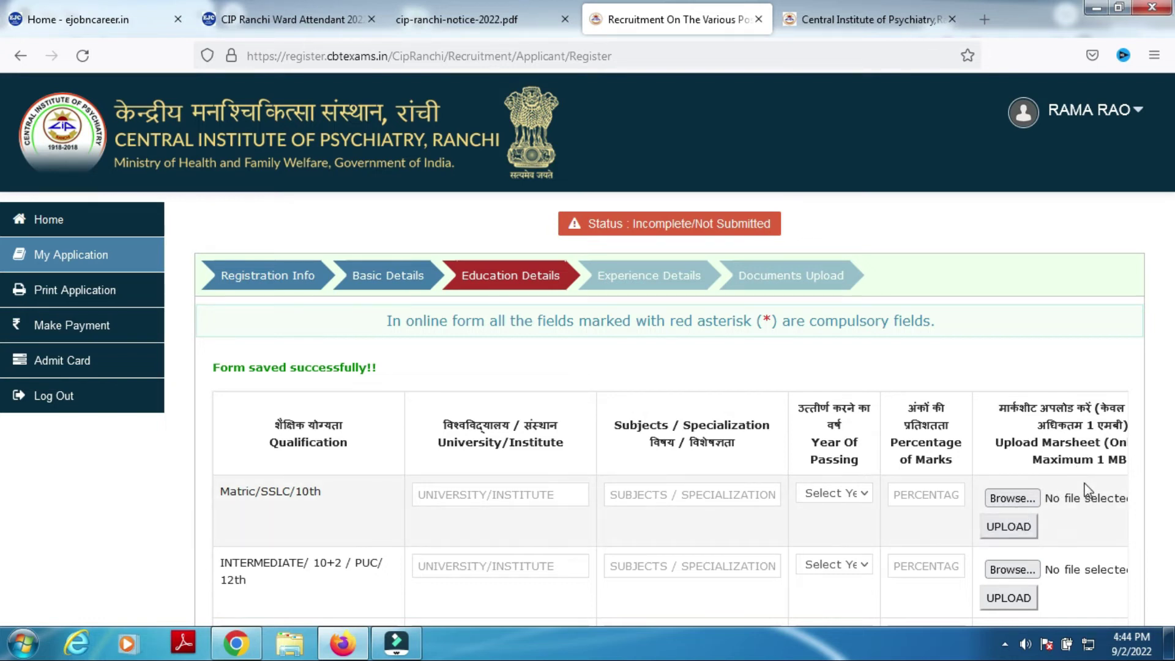
- Check the remaining qualification rows, save the education details and continue to the experience details
{"action": "scroll", "coordinate": [3, 331], "scroll_direction": "down", "scroll_amount": 1}
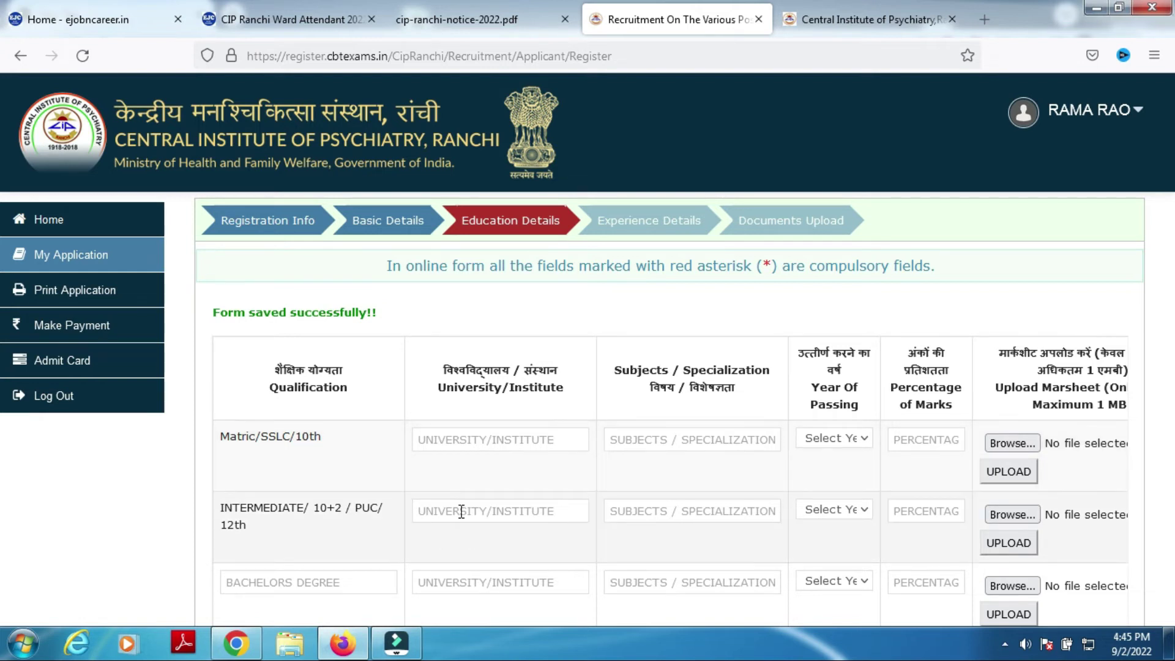
{"action": "scroll", "coordinate": [622, 510], "scroll_direction": "down", "scroll_amount": 2}
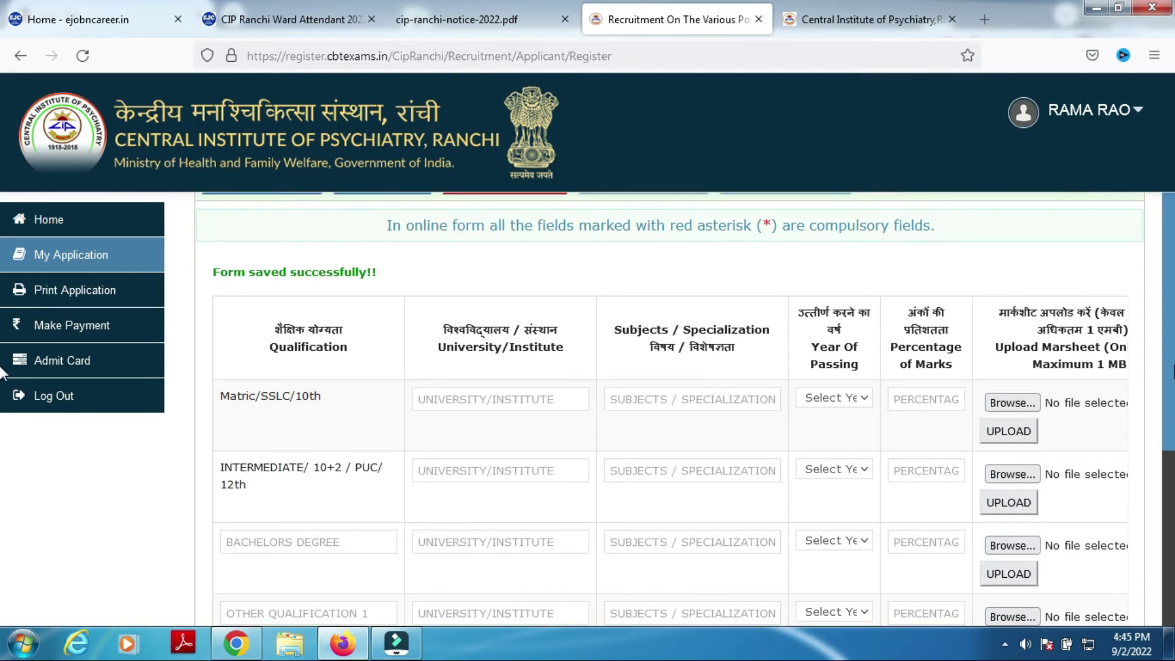
{"action": "scroll", "coordinate": [621, 510], "scroll_direction": "down", "scroll_amount": 5}
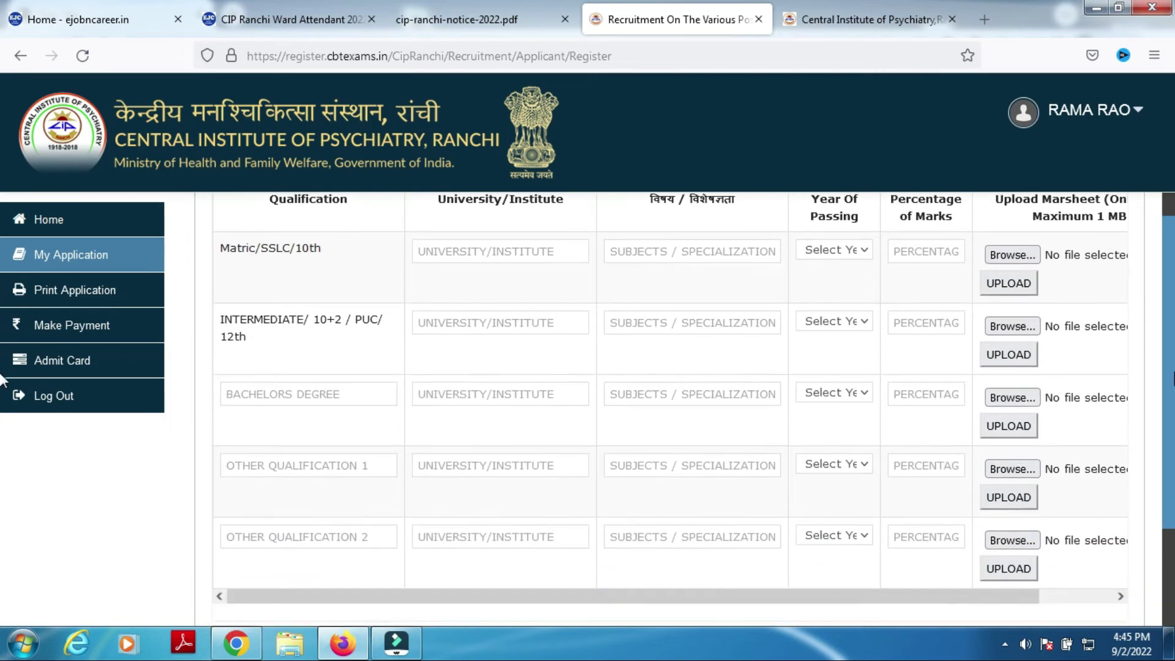
{"action": "scroll", "coordinate": [678, 541], "scroll_direction": "up", "scroll_amount": 1}
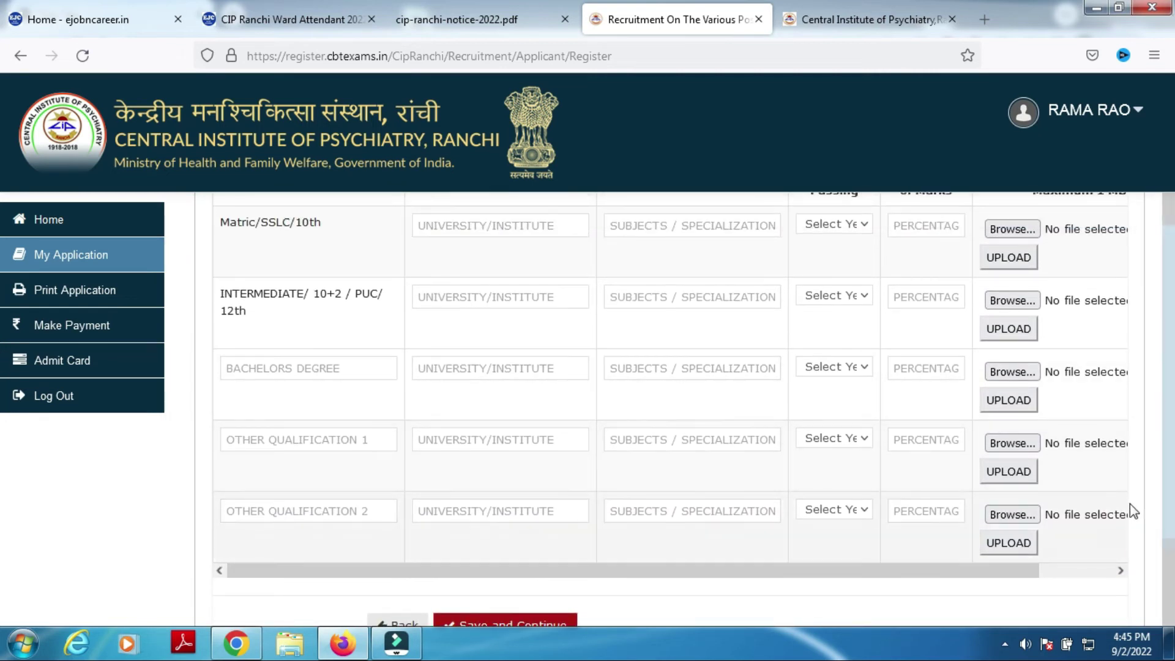
{"action": "left_click", "coordinate": [507, 623]}
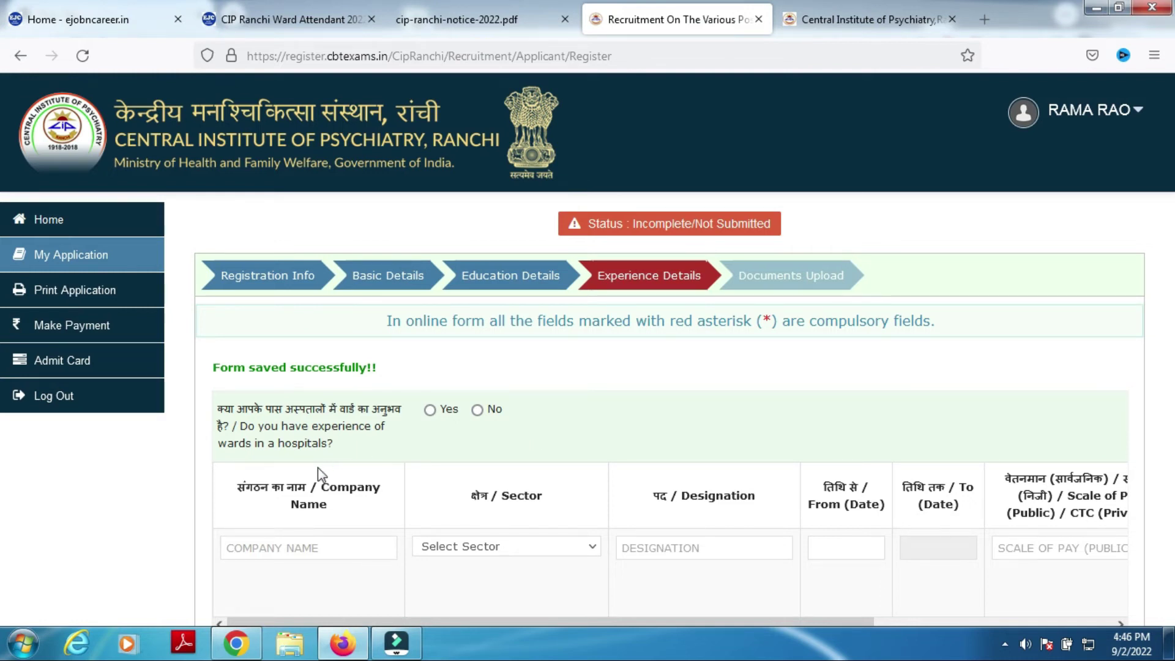
- Answer Yes to having hospital ward experience and set the sector of the experience entry to Private
{"action": "left_click", "coordinate": [430, 410]}
{"action": "scroll", "coordinate": [370, 426], "scroll_direction": "down", "scroll_amount": 3}
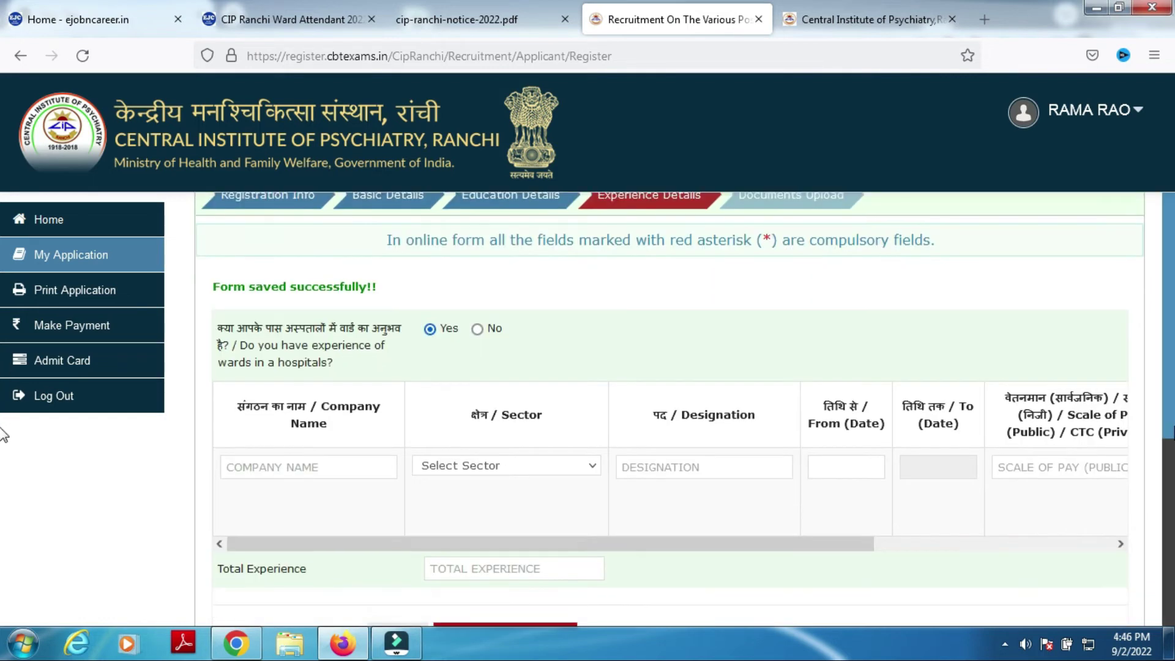
{"action": "left_click", "coordinate": [348, 436]}
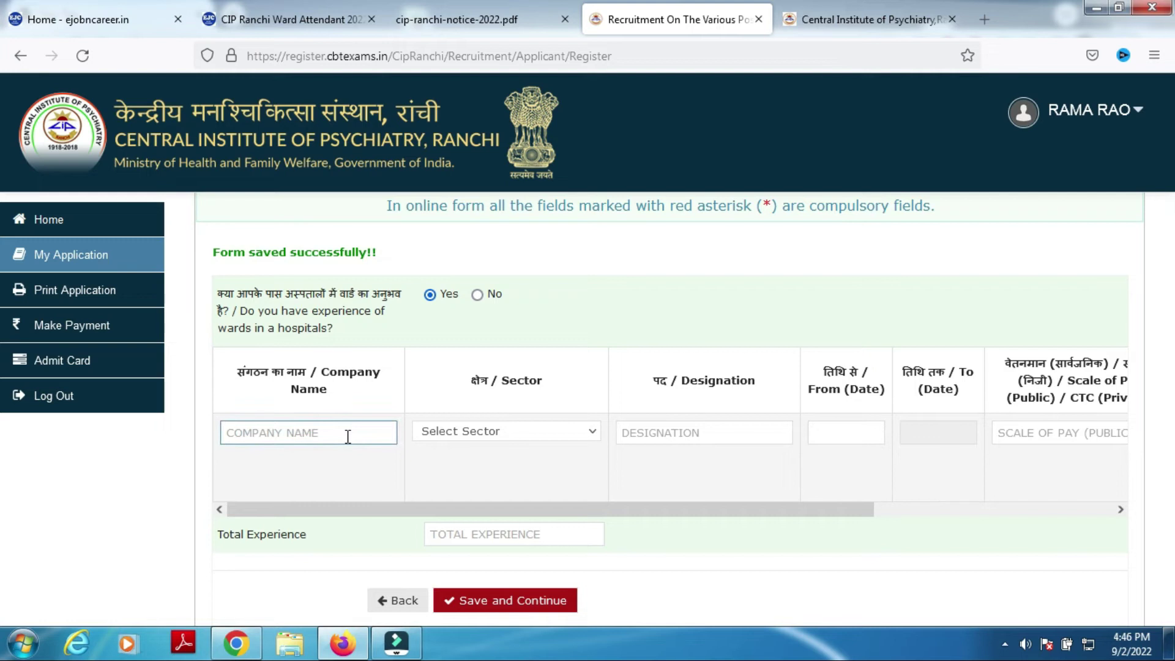
{"action": "left_click", "coordinate": [561, 431]}
{"action": "left_click", "coordinate": [457, 495]}
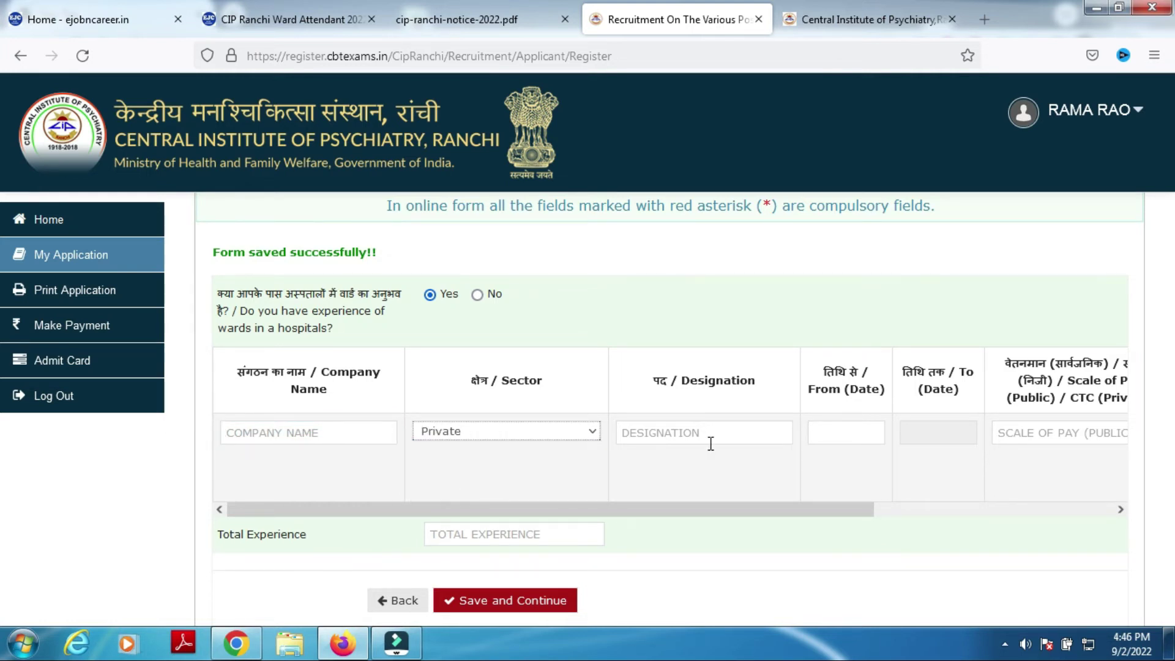
- Go through the designation, from date and scale of pay fields of the experience entry
{"action": "left_click", "coordinate": [710, 439]}
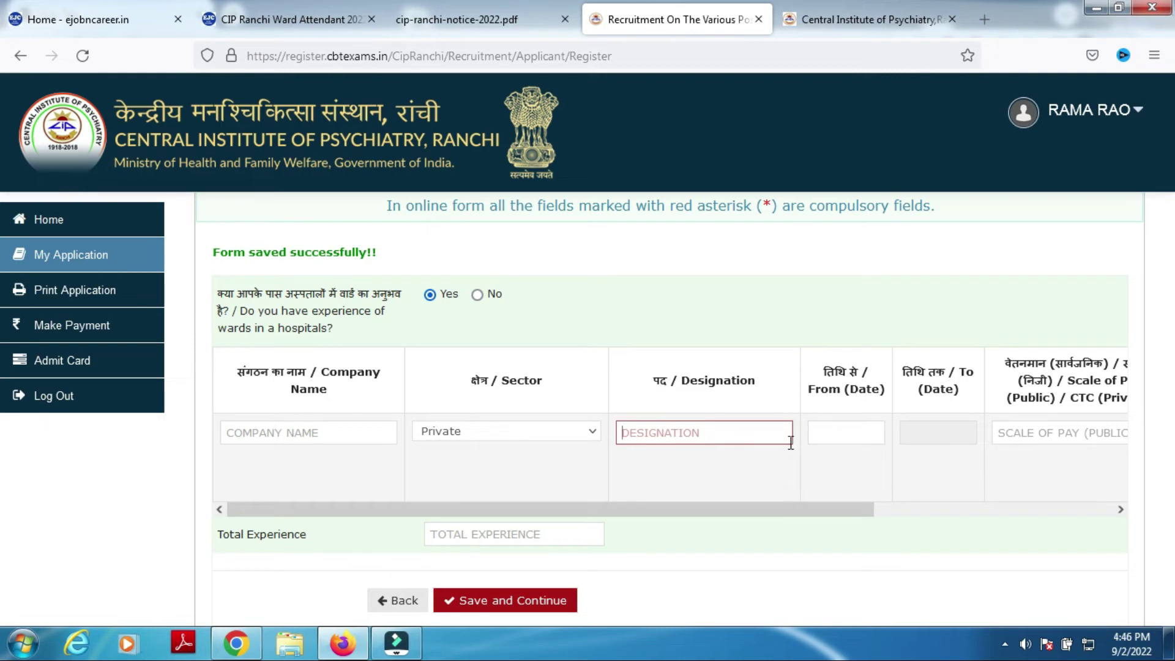
{"action": "left_click", "coordinate": [845, 433]}
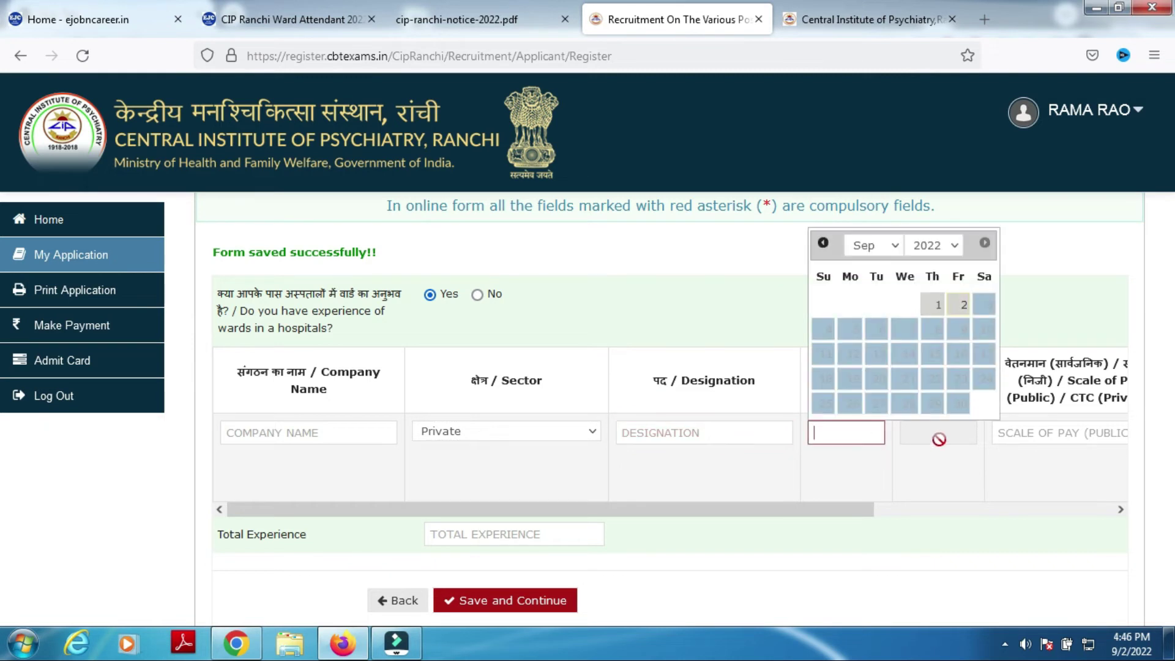
{"action": "left_click", "coordinate": [1030, 471]}
{"action": "left_click_drag", "start_coordinate": [868, 516], "coordinate": [1044, 518]}
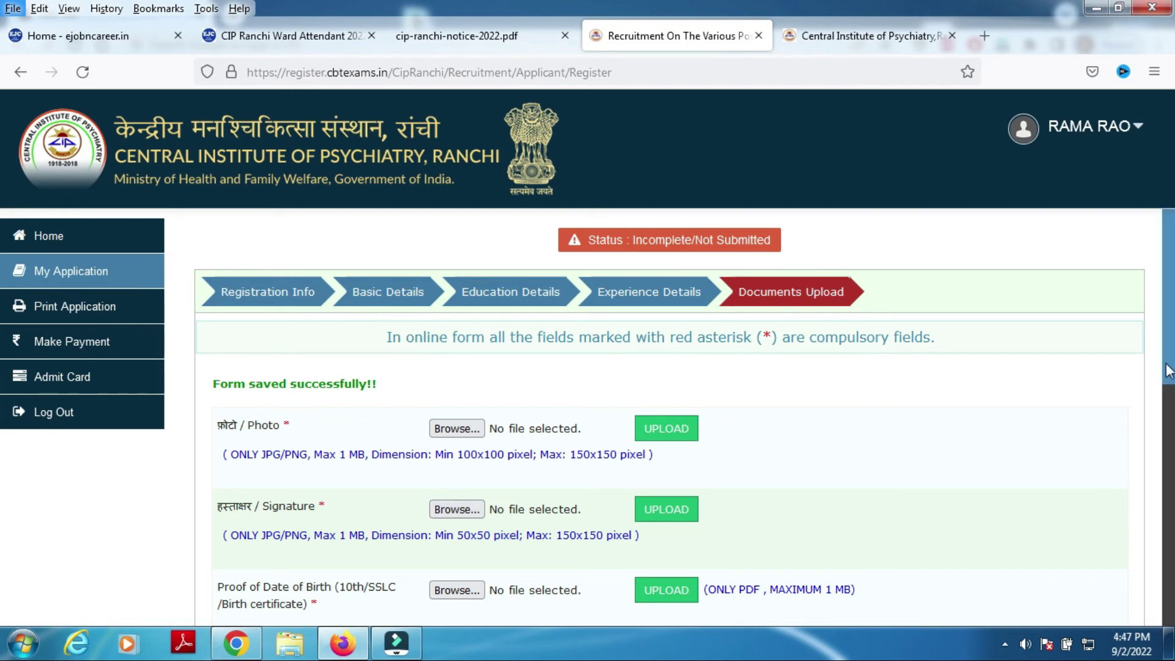
- Check the upload requirements for the photo, signature, proof of date of birth and No Objection Certificate
{"action": "scroll", "coordinate": [2, 367], "scroll_direction": "down", "scroll_amount": 2}
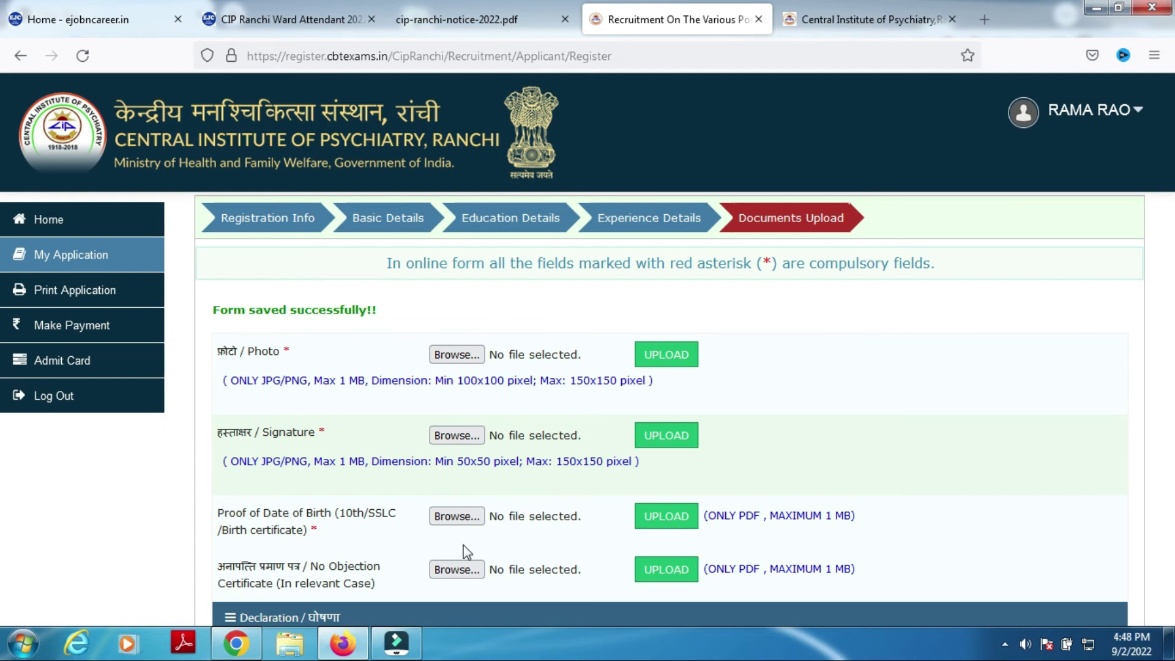
{"action": "scroll", "coordinate": [4, 429], "scroll_direction": "down", "scroll_amount": 1}
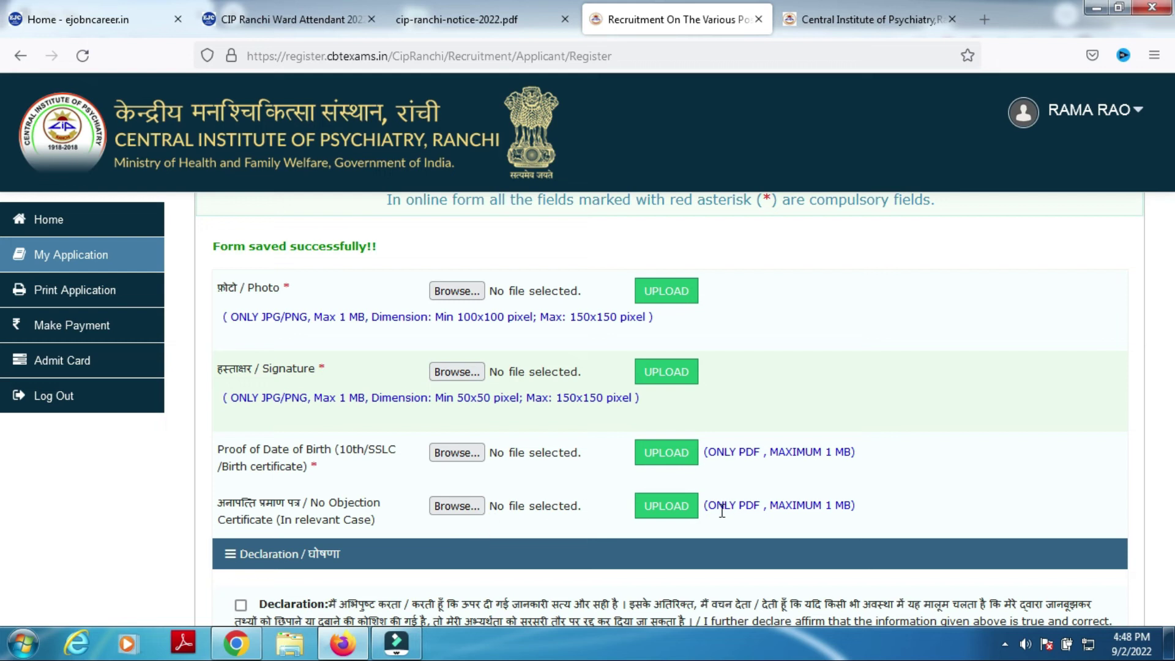
{"action": "scroll", "coordinate": [134, 557], "scroll_direction": "down", "scroll_amount": 2}
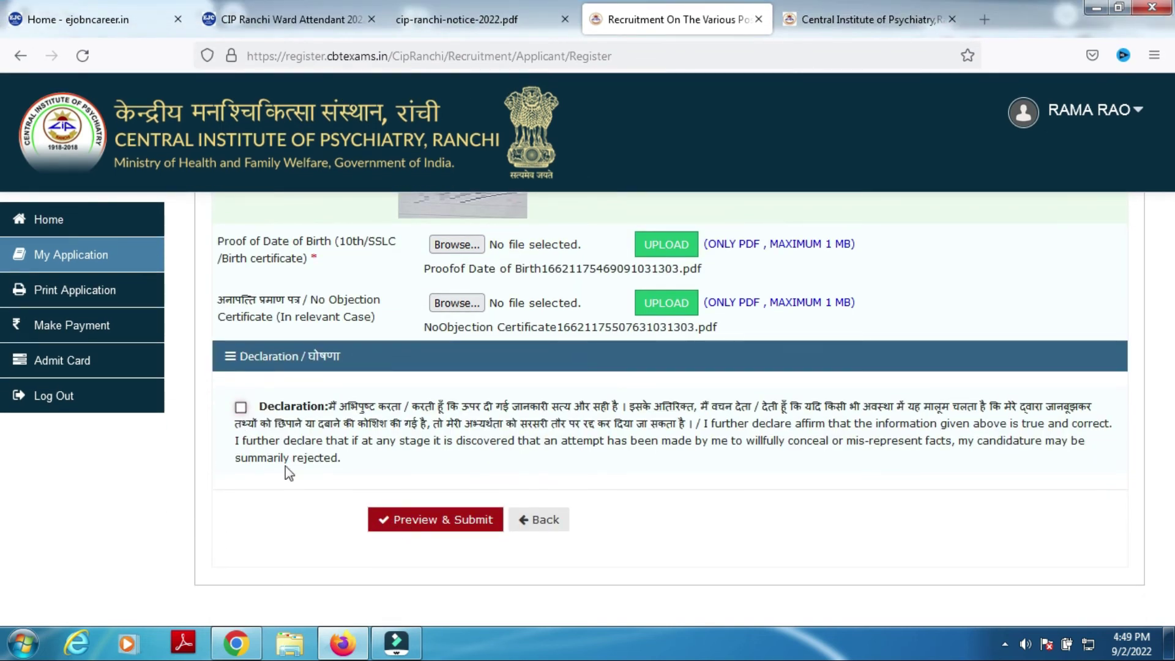
- Accept the declaration below the document uploads and open the application preview
{"action": "left_click", "coordinate": [241, 407]}
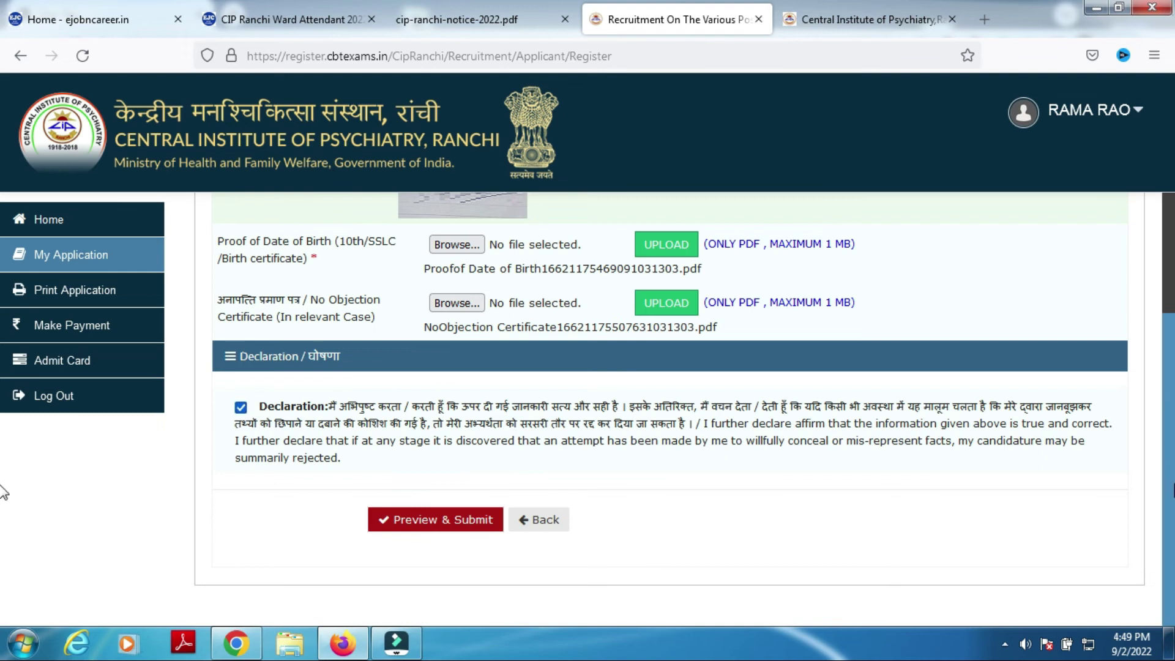
{"action": "scroll", "coordinate": [3, 493], "scroll_direction": "up", "scroll_amount": 3}
{"action": "scroll", "coordinate": [3, 492], "scroll_direction": "down", "scroll_amount": 3}
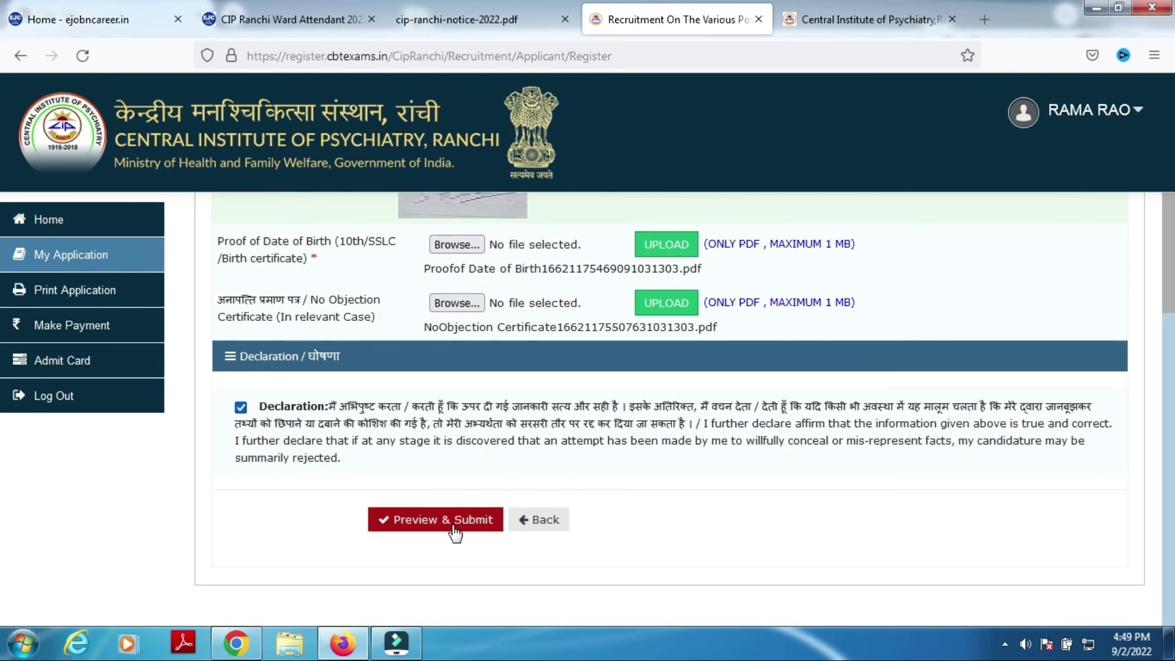
{"action": "left_click", "coordinate": [454, 531]}
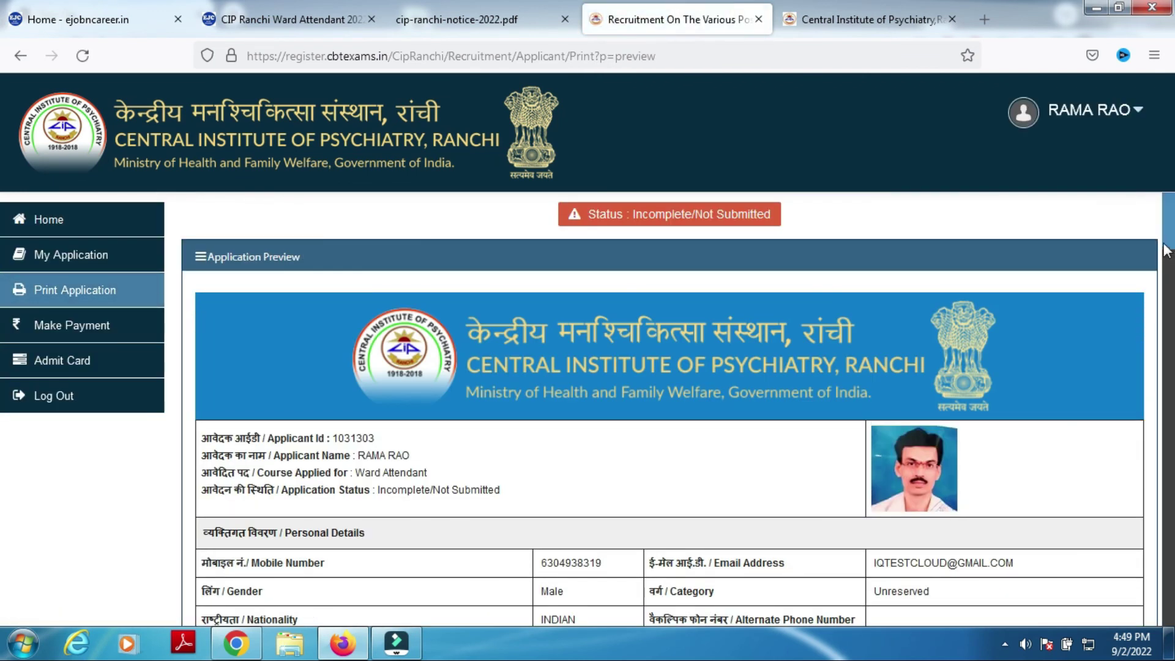
- Review the application preview through to the declaration and signature, then submit the application with confirmation
{"action": "scroll", "coordinate": [3, 251], "scroll_direction": "down", "scroll_amount": 1}
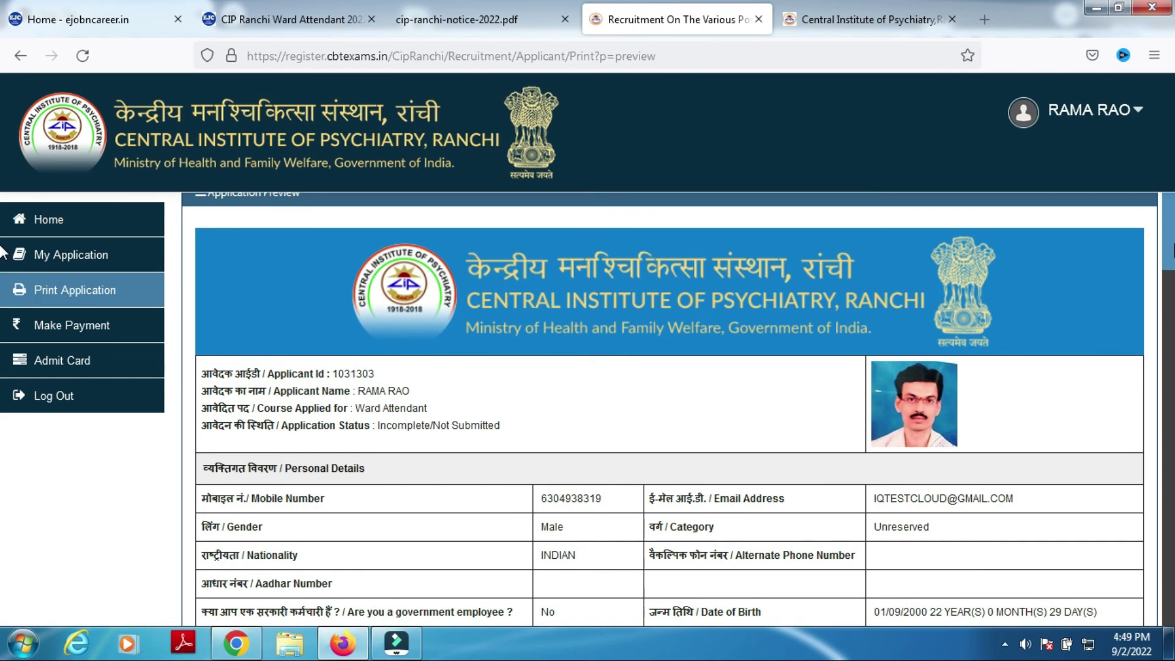
{"action": "scroll", "coordinate": [2, 251], "scroll_direction": "down", "scroll_amount": 15}
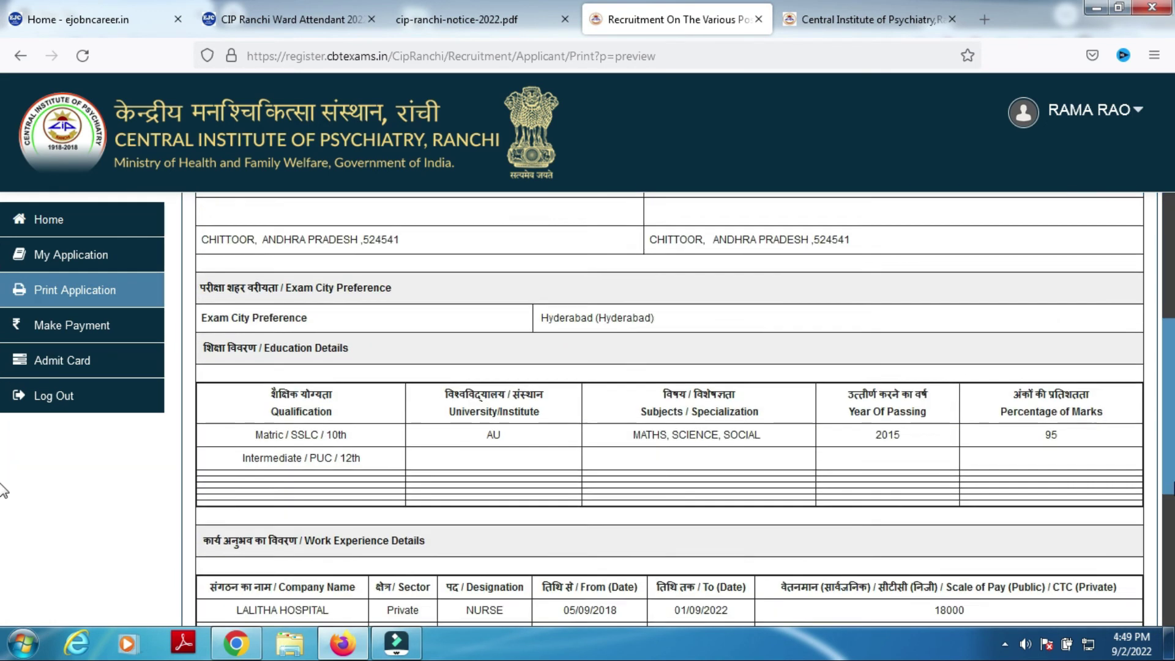
{"action": "scroll", "coordinate": [3, 560], "scroll_direction": "down", "scroll_amount": 3}
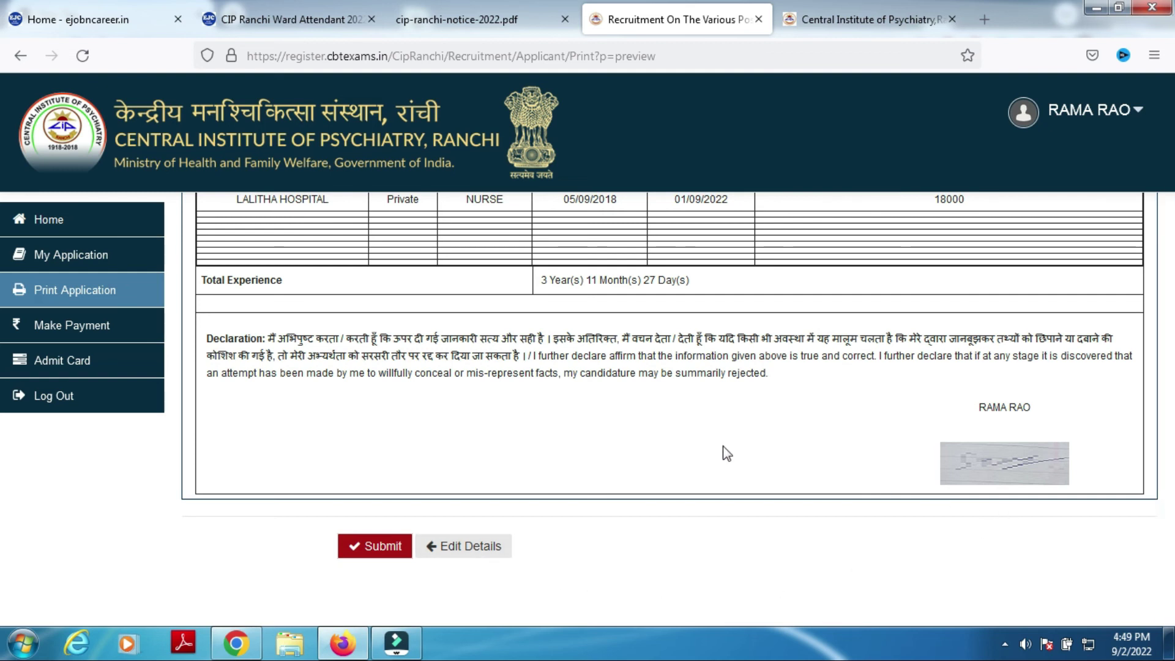
{"action": "scroll", "coordinate": [2, 556], "scroll_direction": "up", "scroll_amount": 3}
{"action": "scroll", "coordinate": [2, 556], "scroll_direction": "down", "scroll_amount": 3}
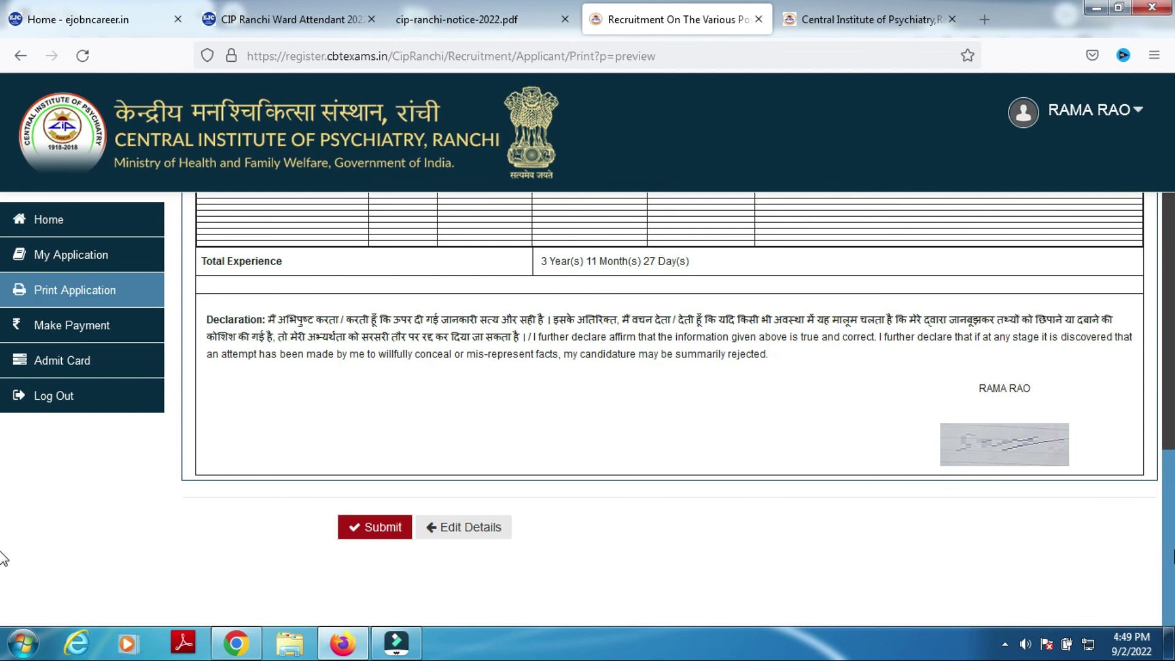
{"action": "left_click", "coordinate": [369, 528]}
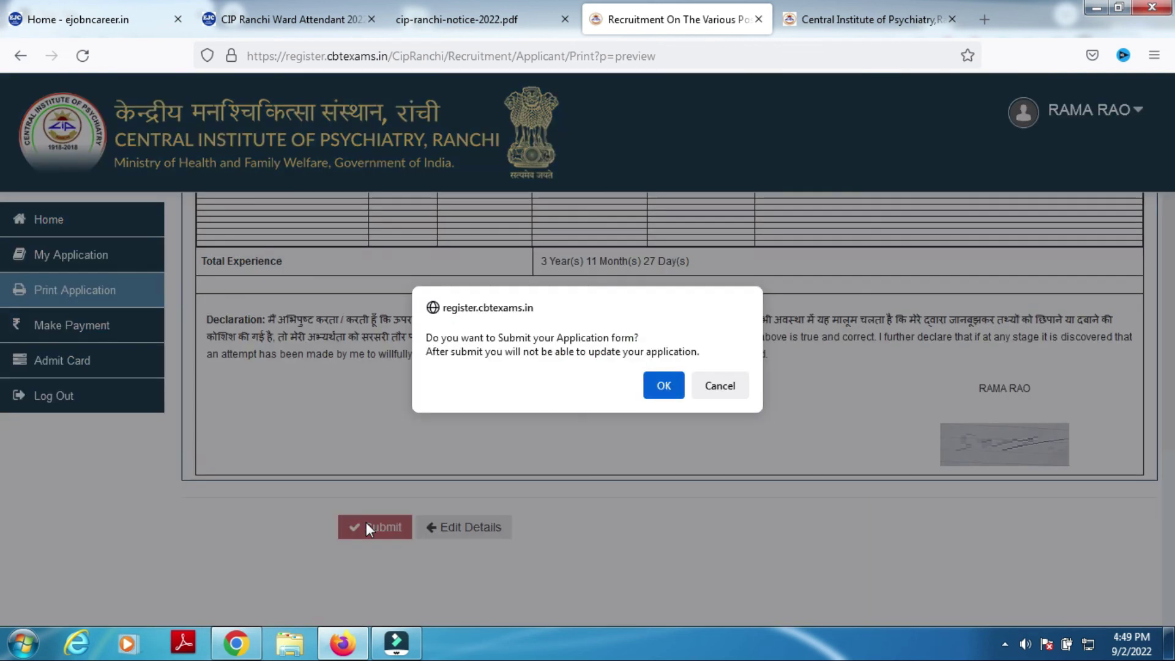
{"action": "left_click", "coordinate": [672, 393]}
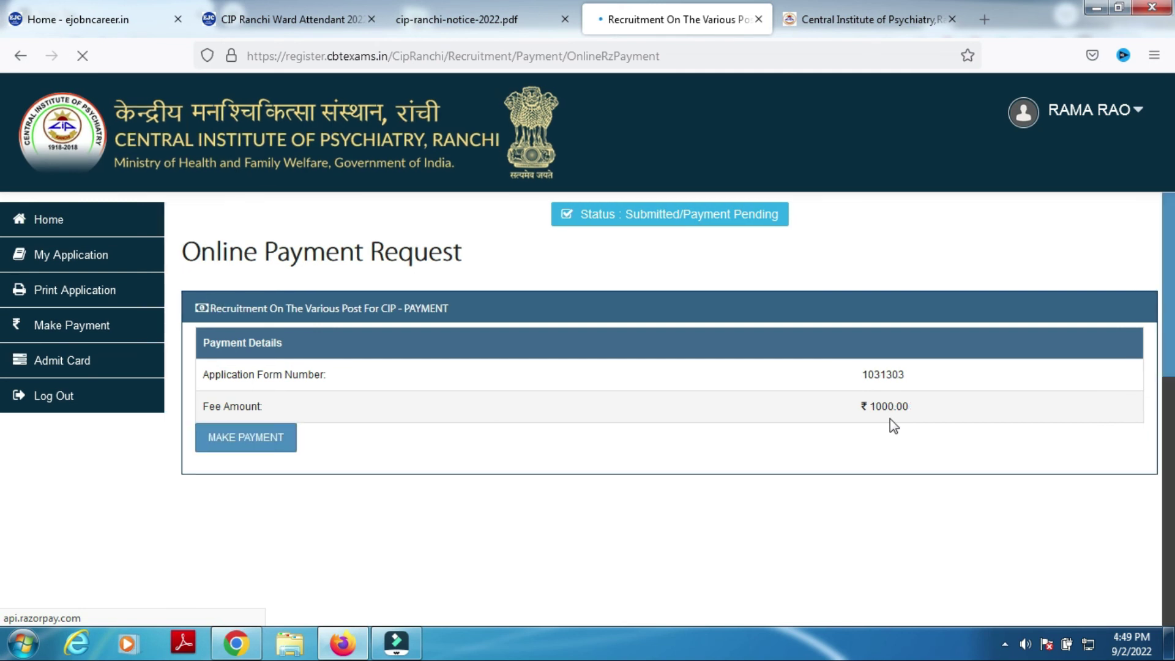
- Start the online fee payment with the applicant's phone number and email, and look through the available payment methods
{"action": "left_click", "coordinate": [258, 445]}
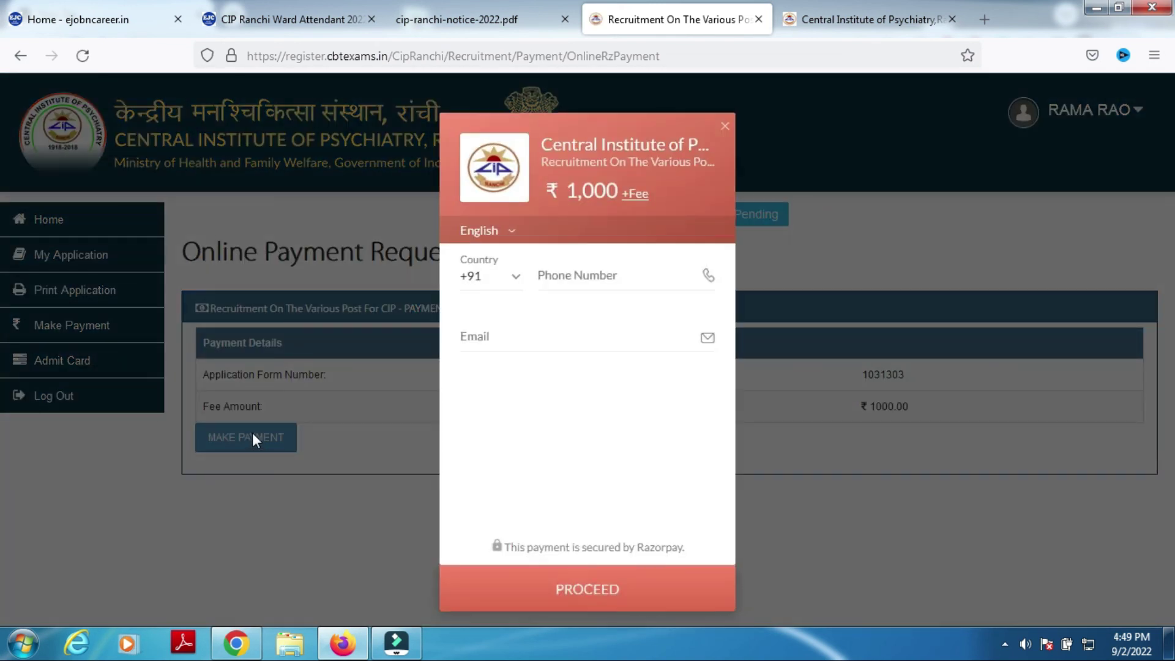
{"action": "left_click", "coordinate": [589, 280]}
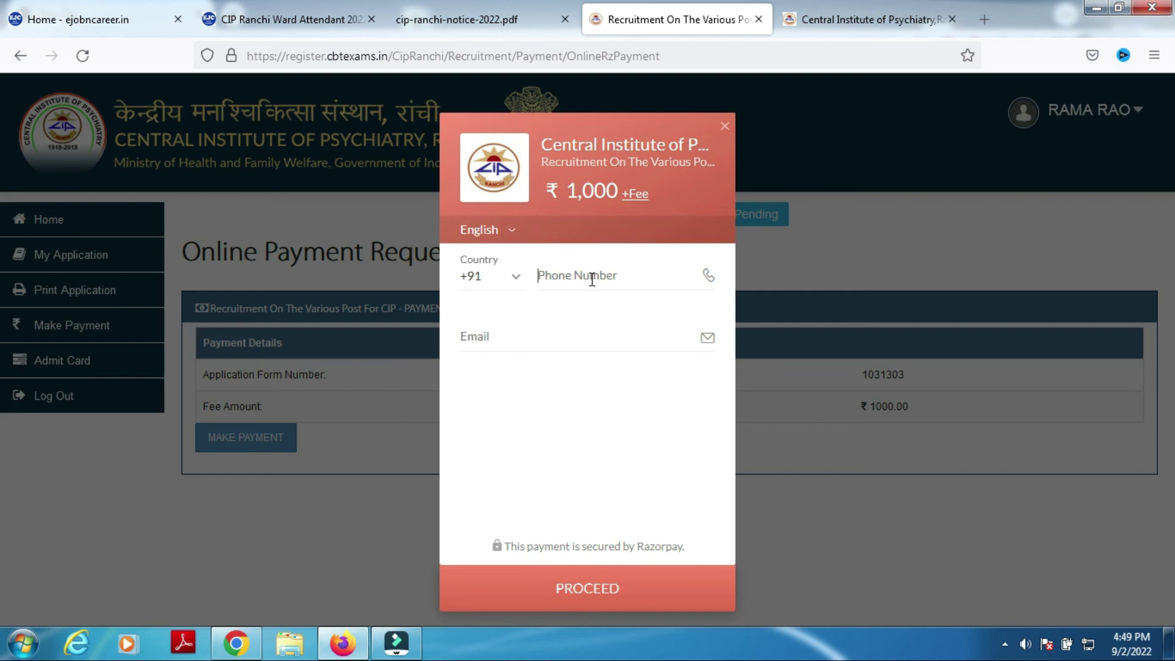
{"action": "type", "text": "630"}
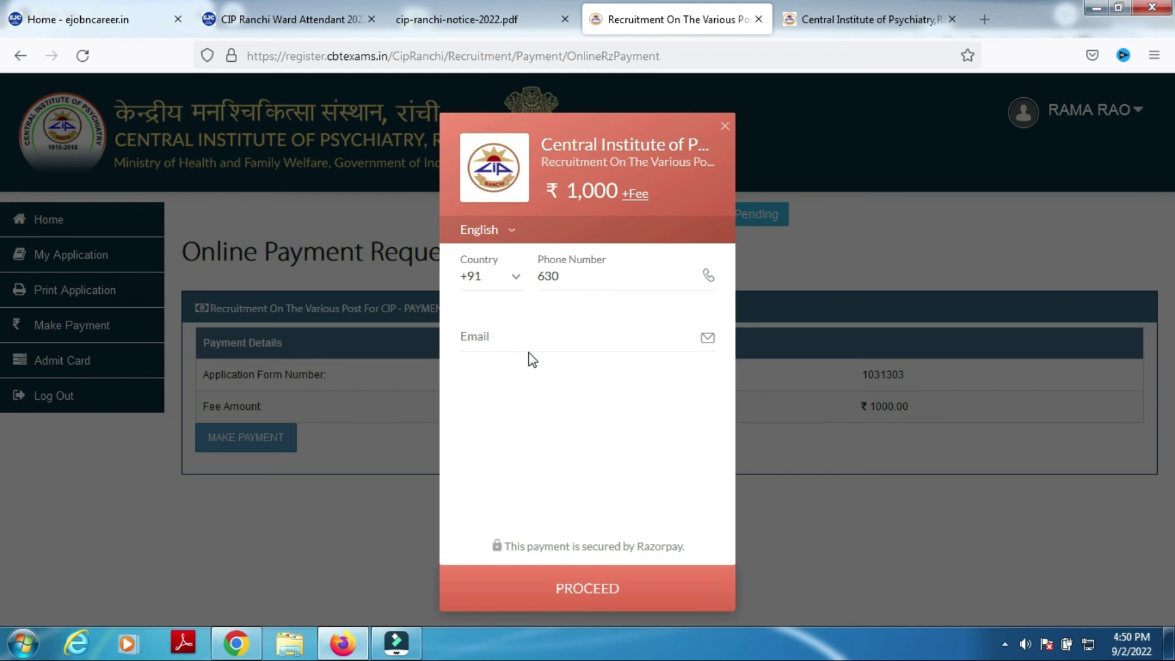
{"action": "left_click", "coordinate": [615, 583]}
{"action": "key", "text": "alt"}
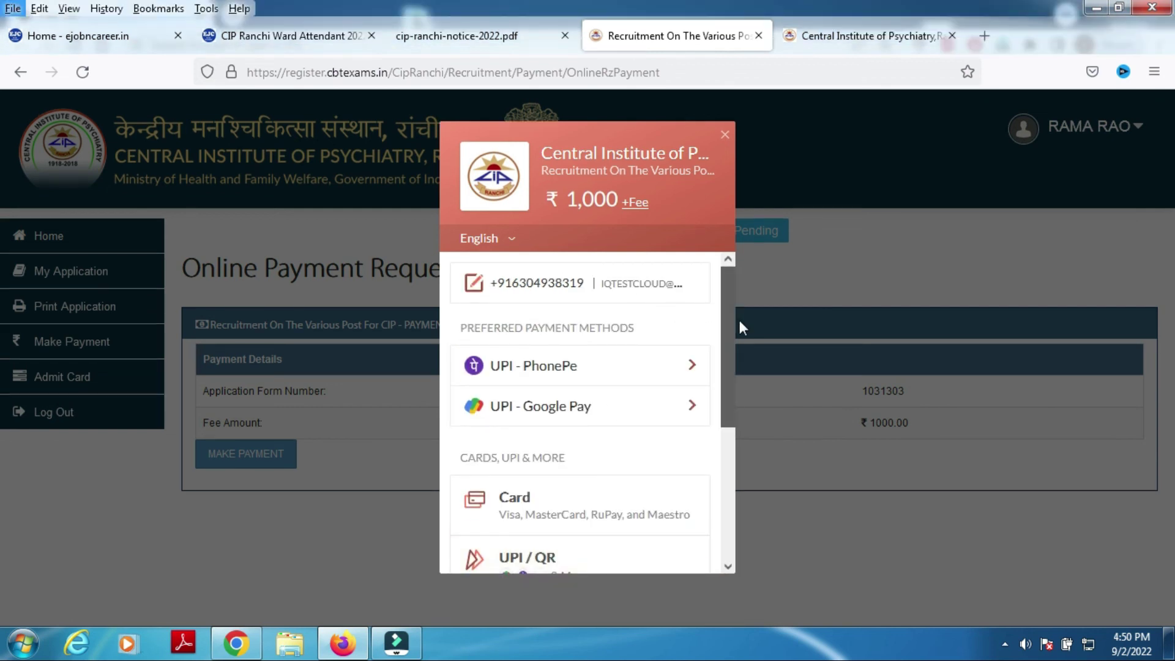
{"action": "scroll", "coordinate": [747, 343], "scroll_direction": "down", "scroll_amount": 3}
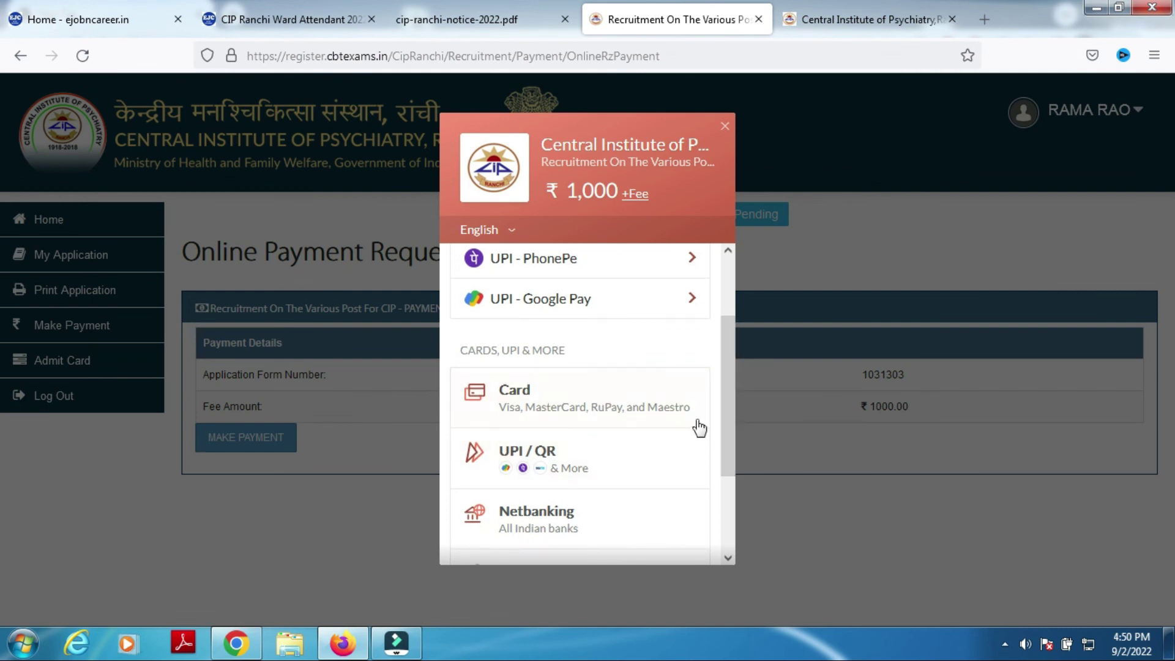
{"action": "left_click_drag", "start_coordinate": [727, 413], "coordinate": [739, 466]}
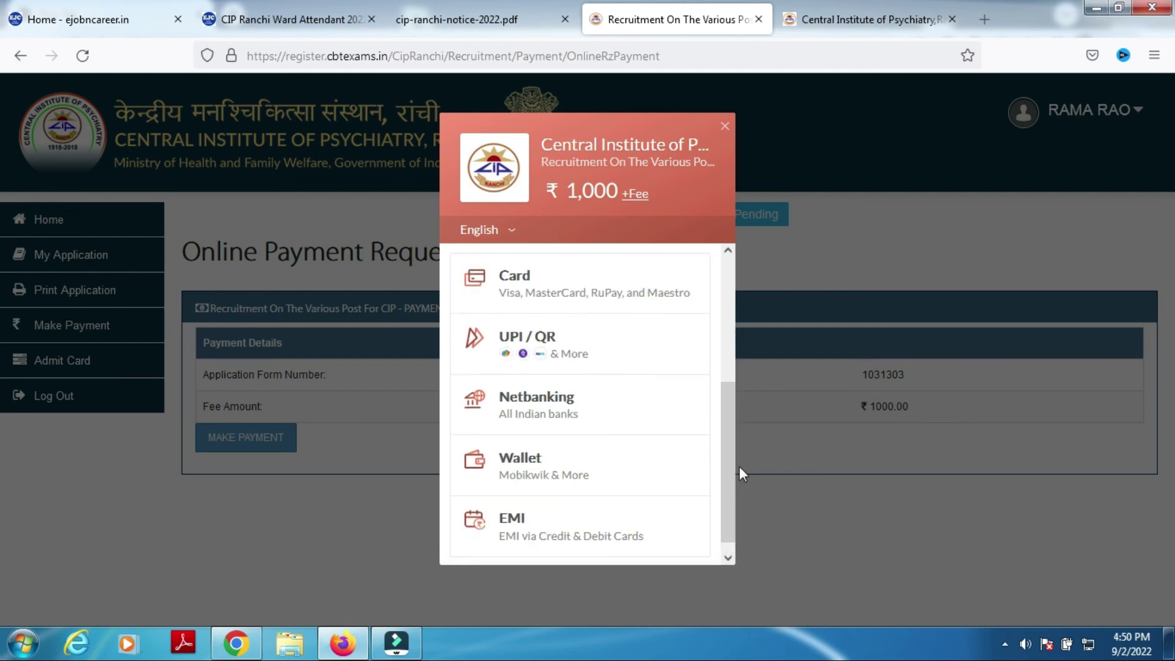